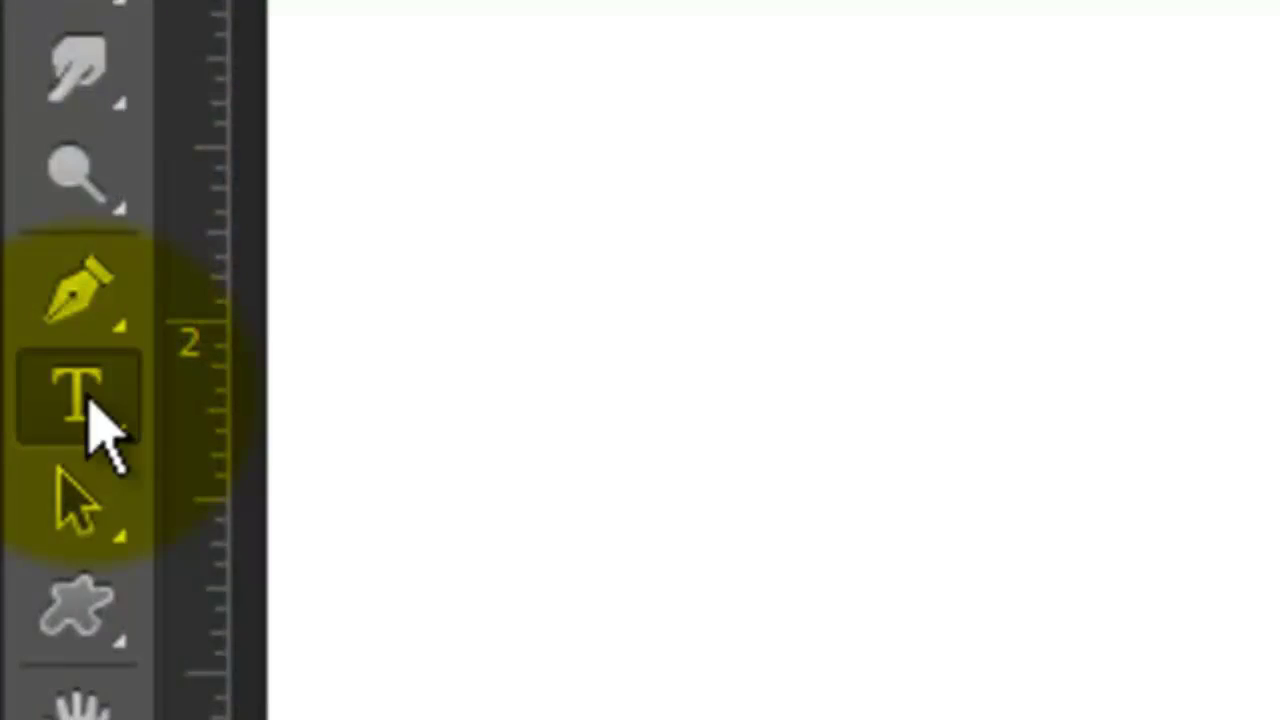
- Set up the Type tool with Gulim 143 pt and type FURRY, starting a second line
click(106, 429)
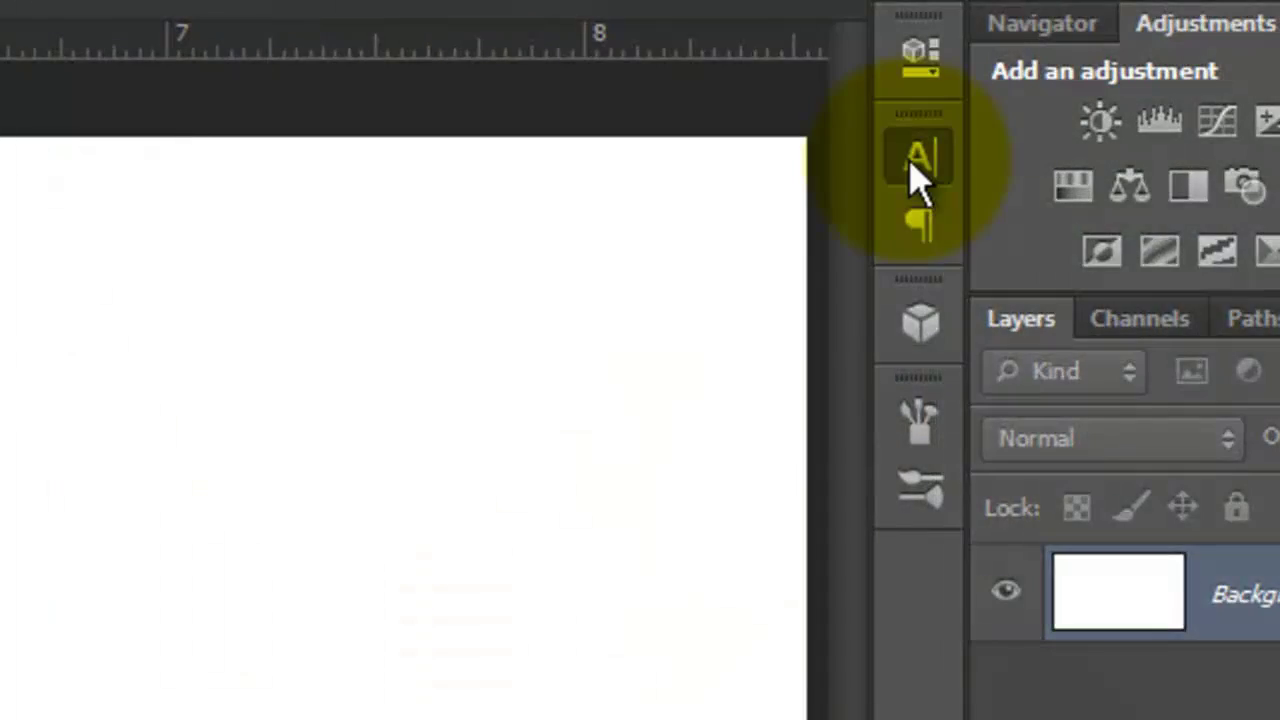
click(918, 180)
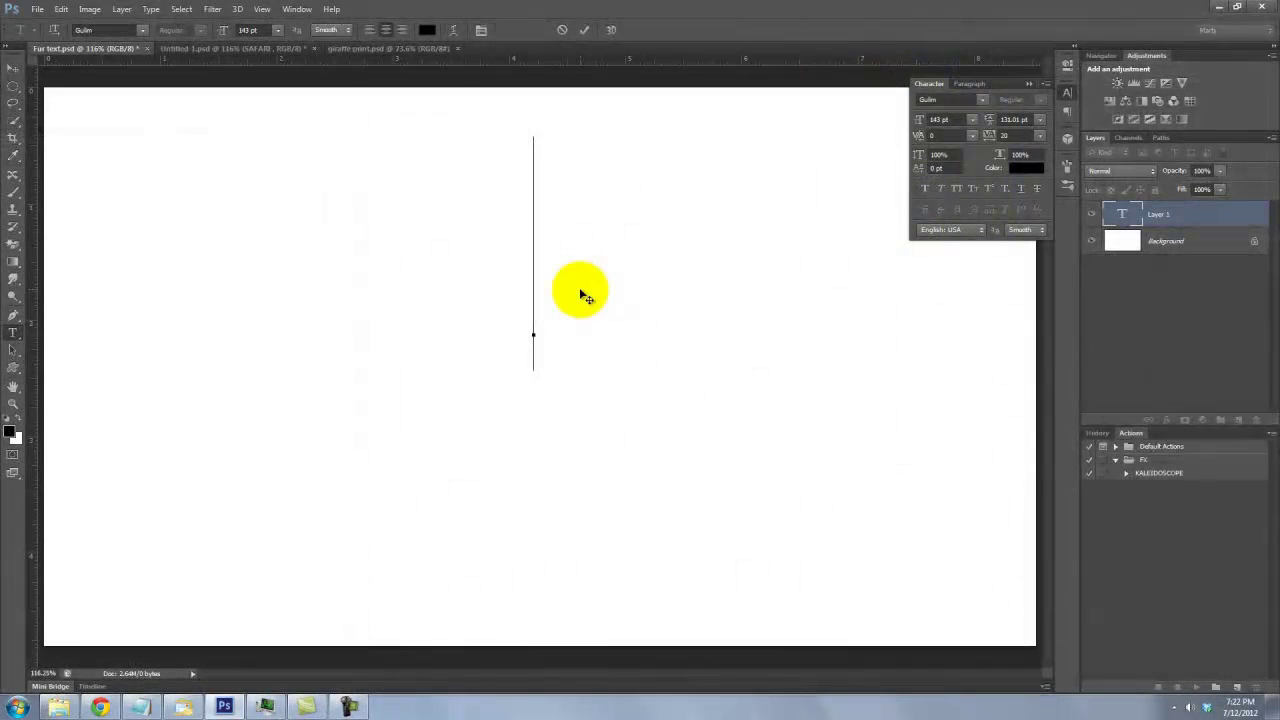
text(FURRY)
key(Return)
- Finish typing TEXT and move the FURRY TEXT lettering slightly lower on the canvas
text(TEXT)
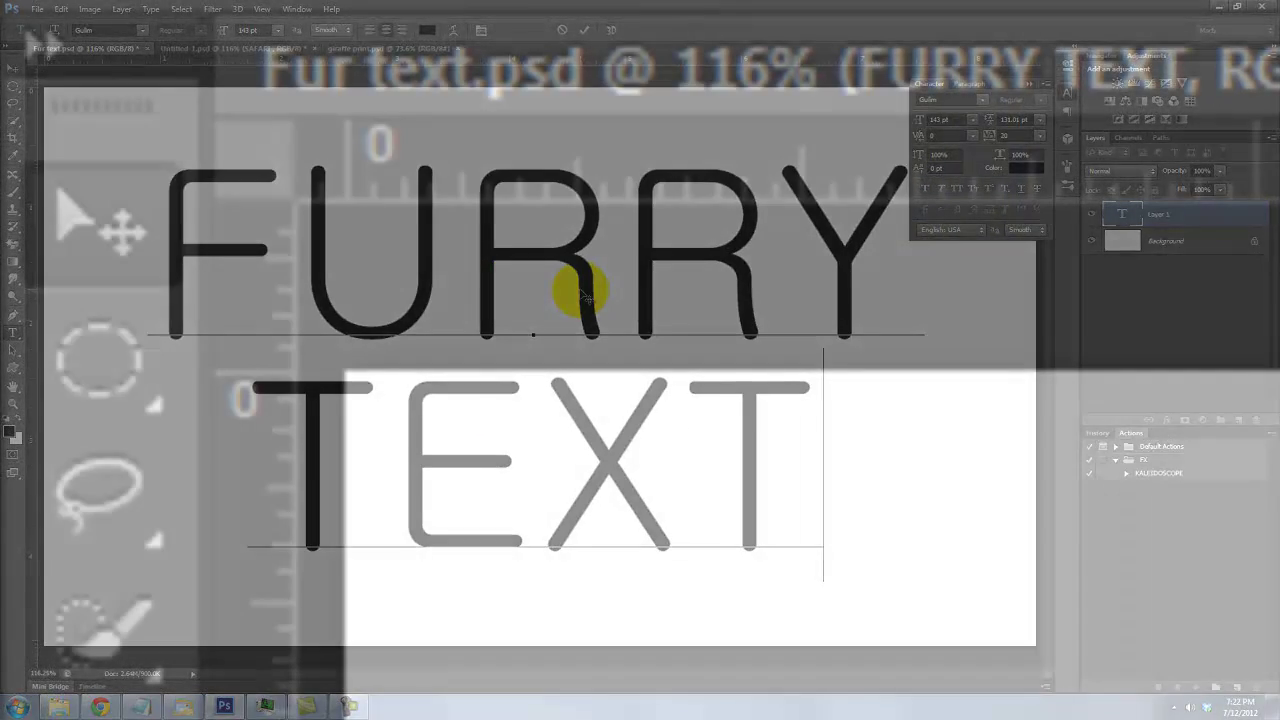
click(13, 67)
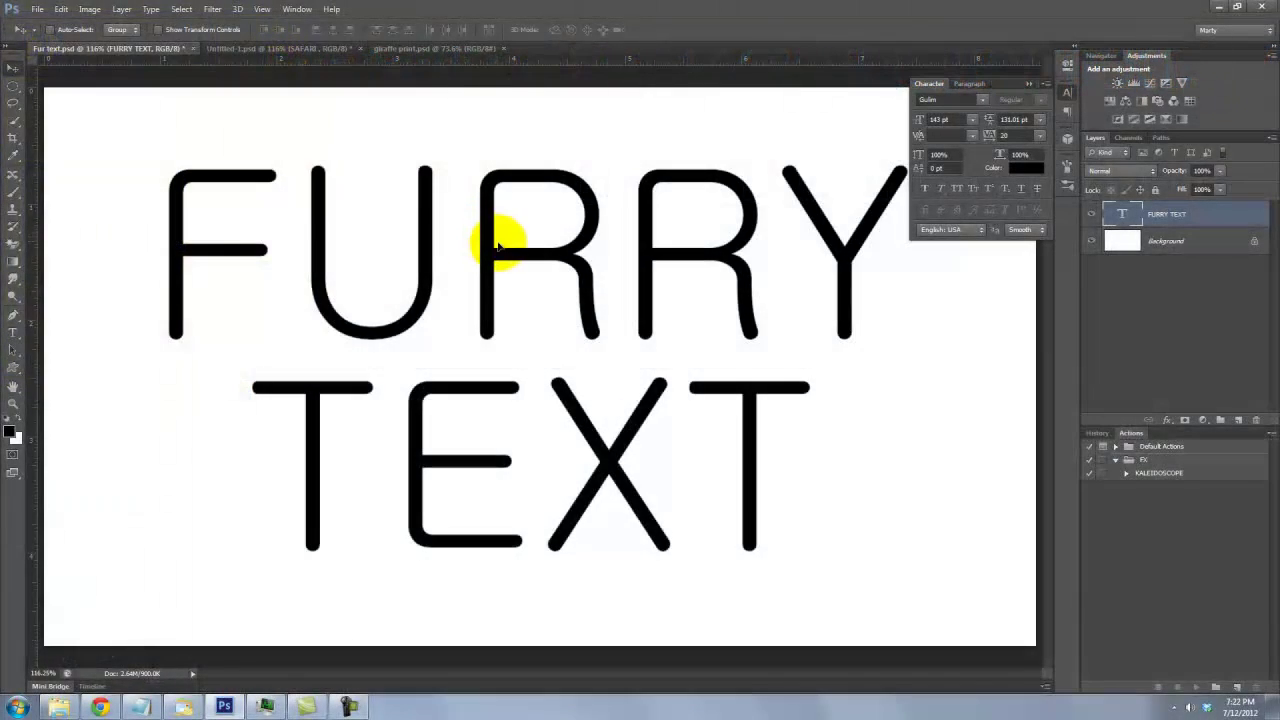
mouse_move(508, 237)
mouse_down()
mouse_move(511, 288)
mouse_move(514, 251)
mouse_move(528, 249)
mouse_up()
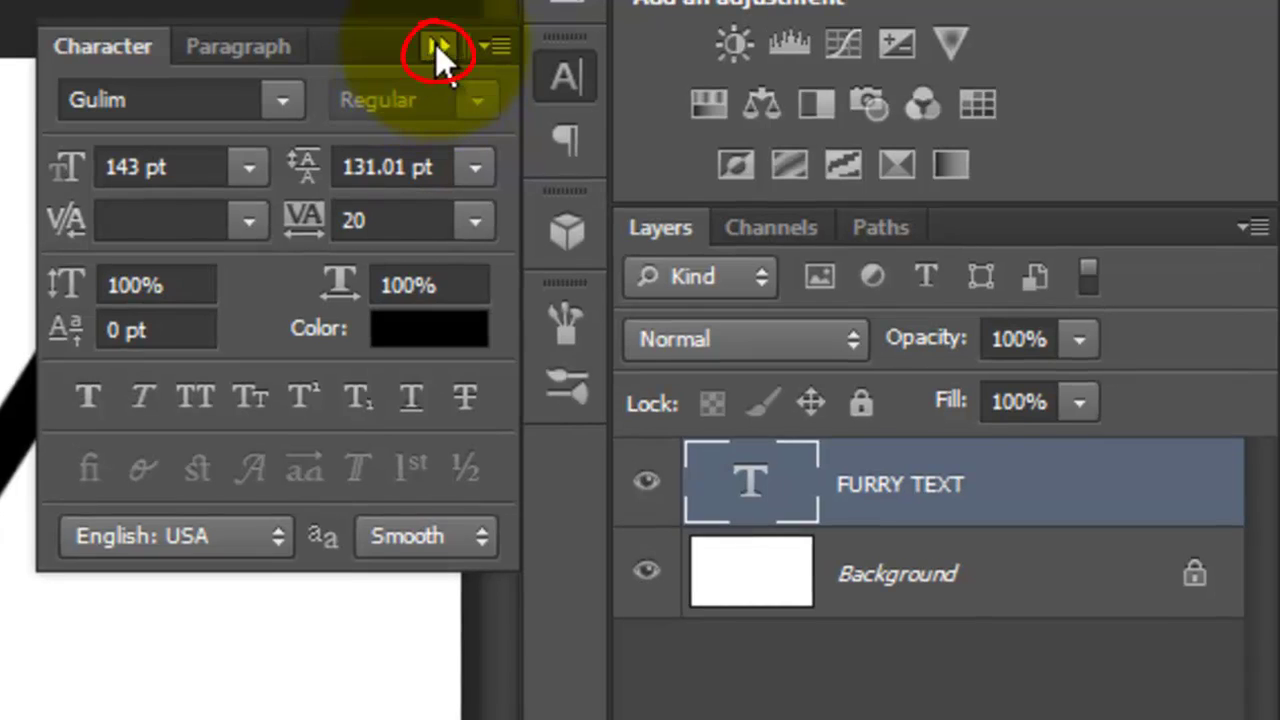
click(437, 45)
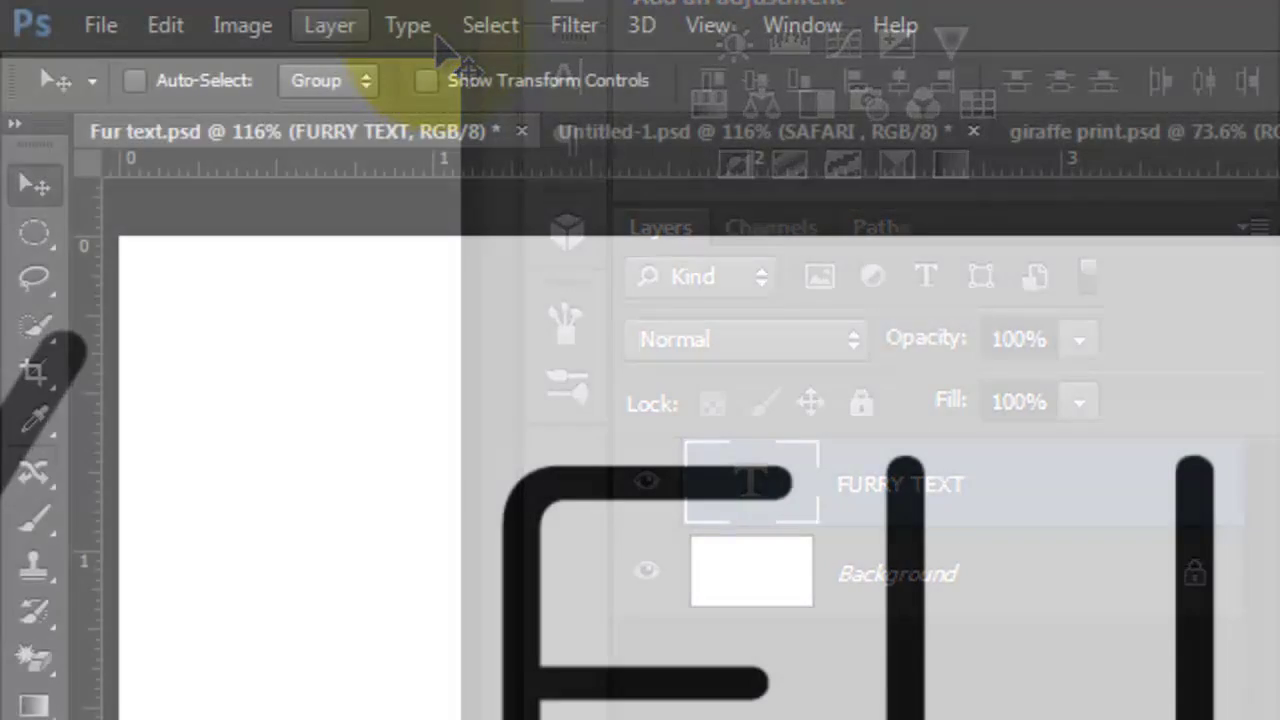
- Rasterize the FURRY TEXT type layer and load its letters as a selection
click(329, 25)
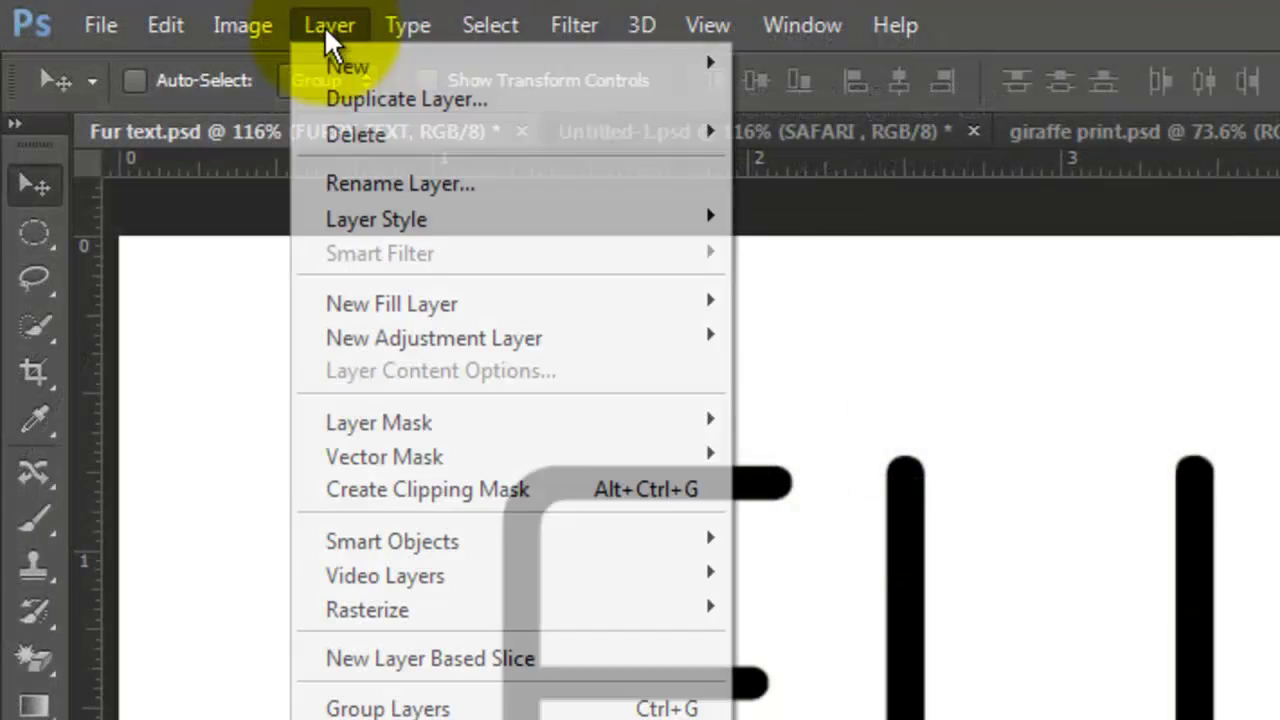
mouse_move(396, 605)
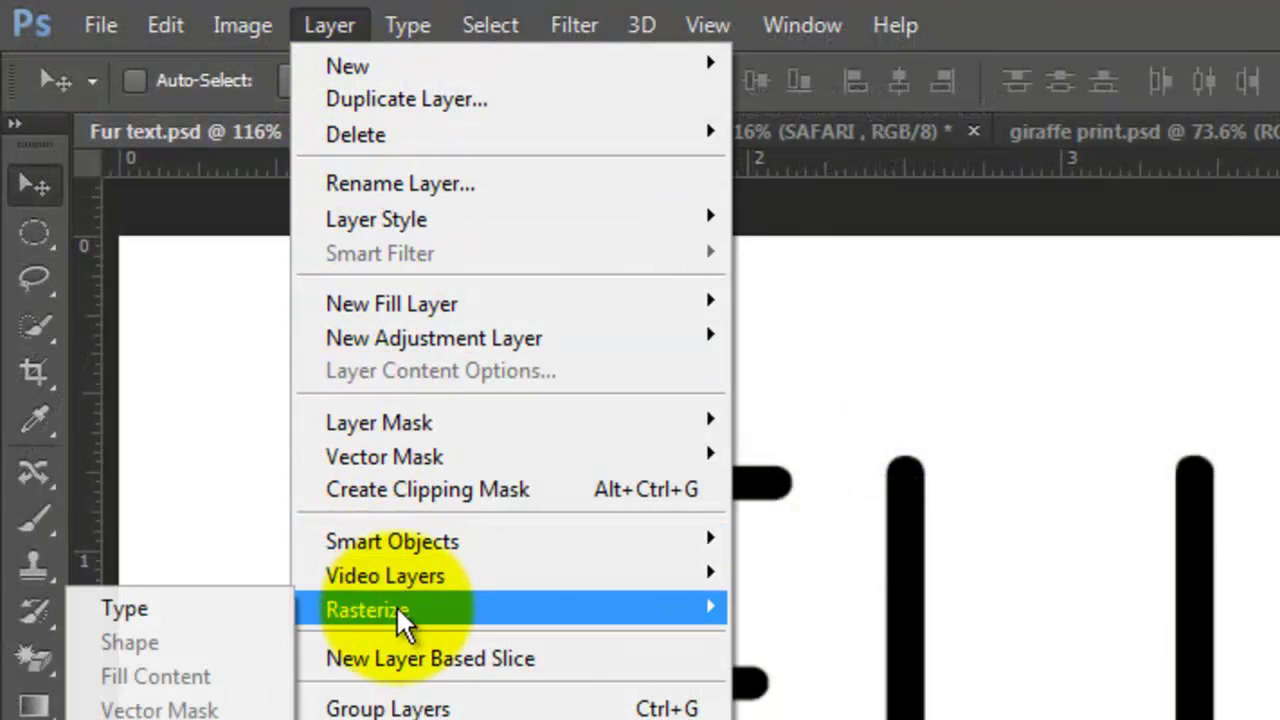
click(140, 607)
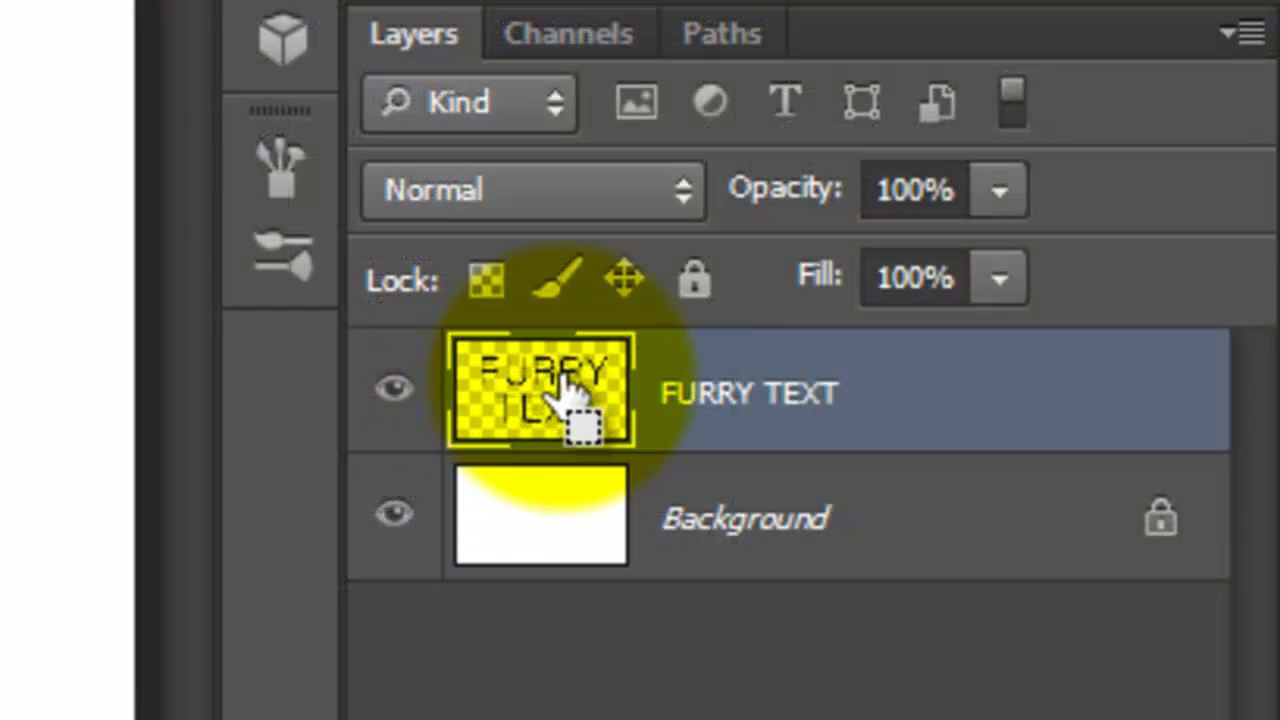
key(ctrl)
ctrl+click(560, 385)
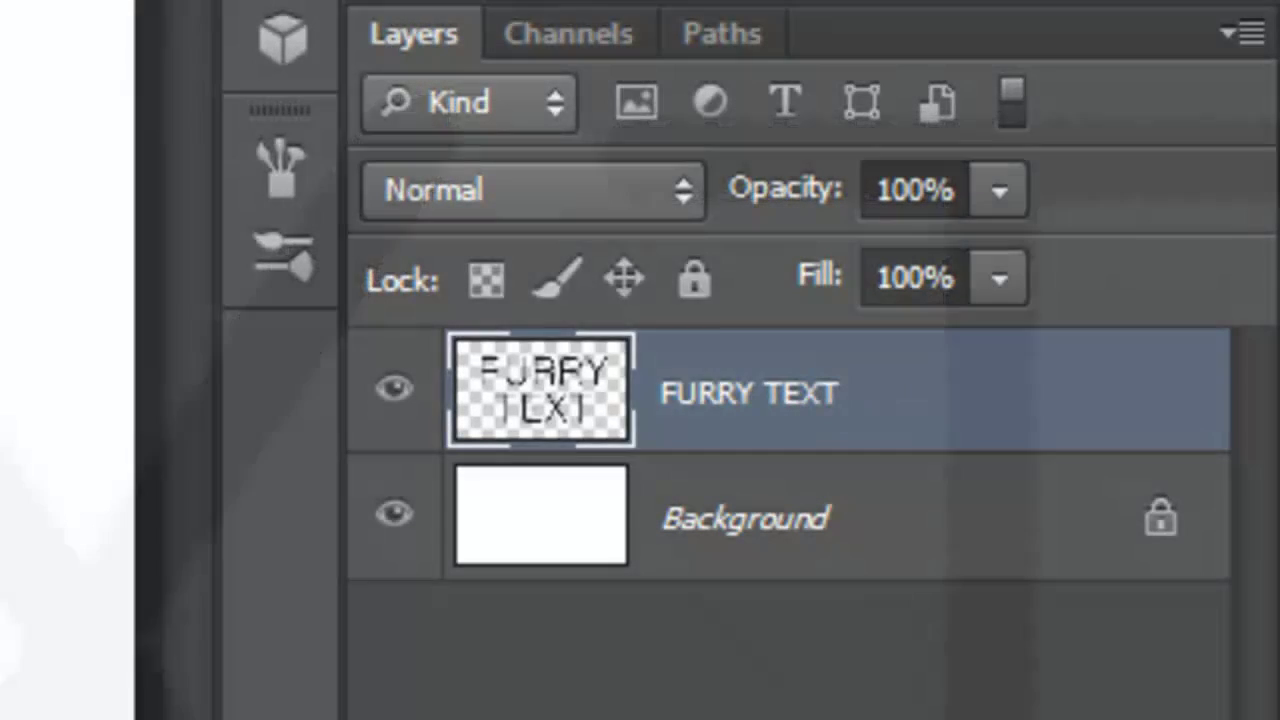
- Convert the letter selection into a work path at 0.5 pixel tolerance
click(742, 36)
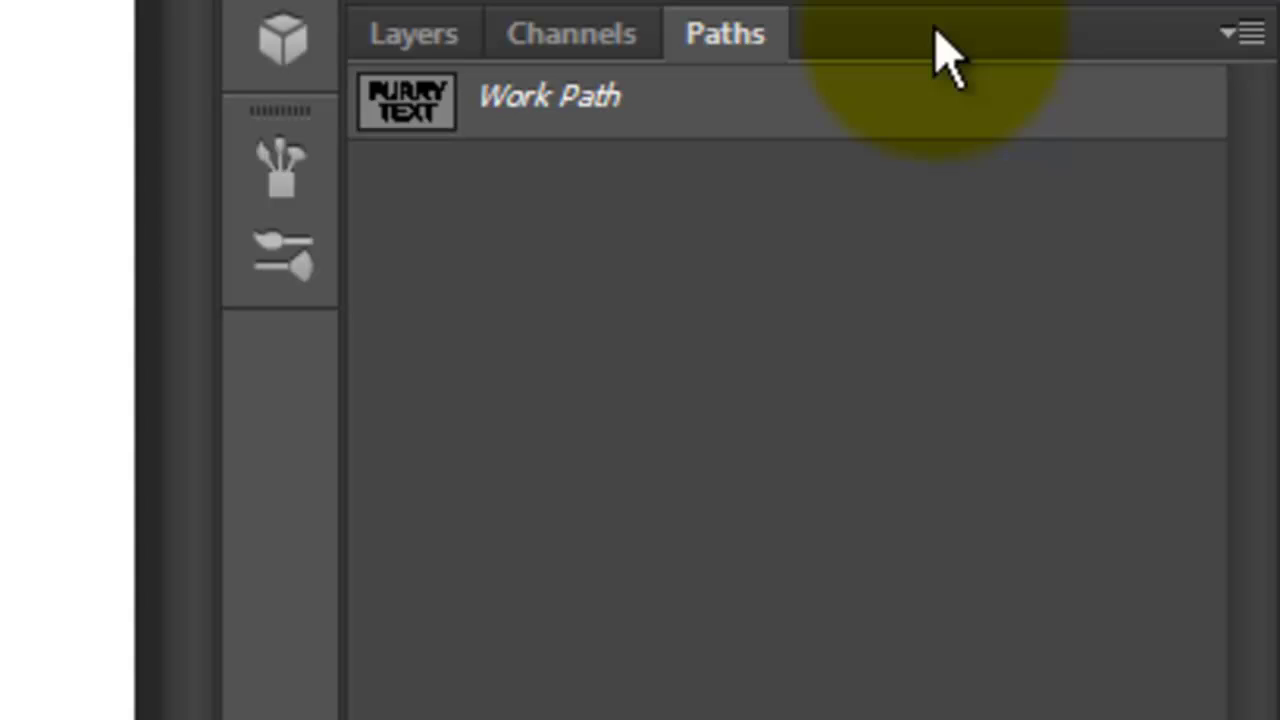
click(1238, 38)
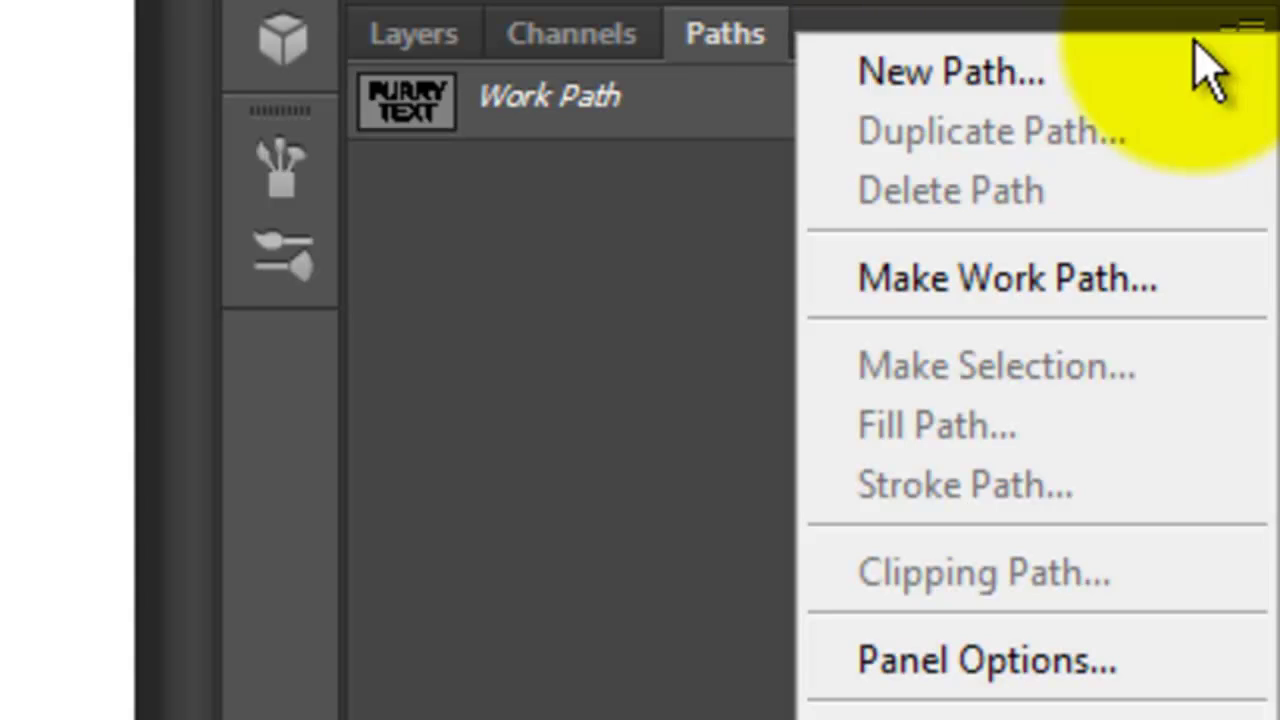
click(1120, 290)
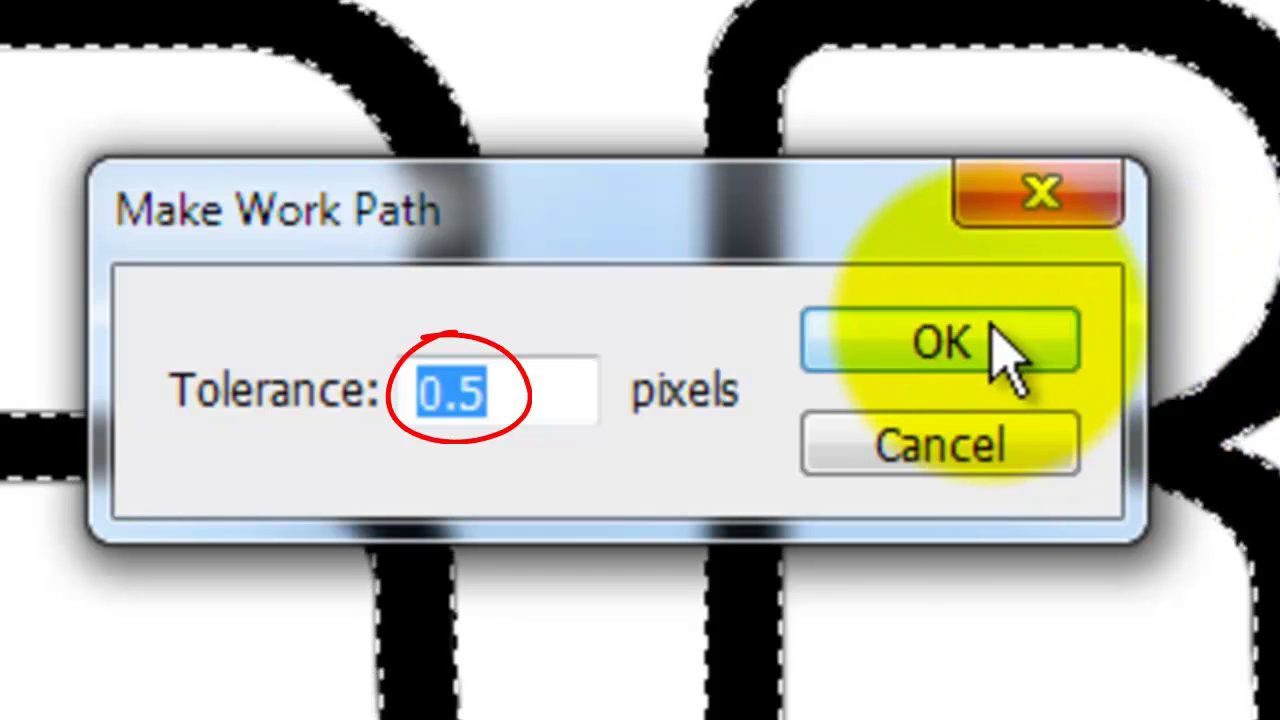
click(977, 335)
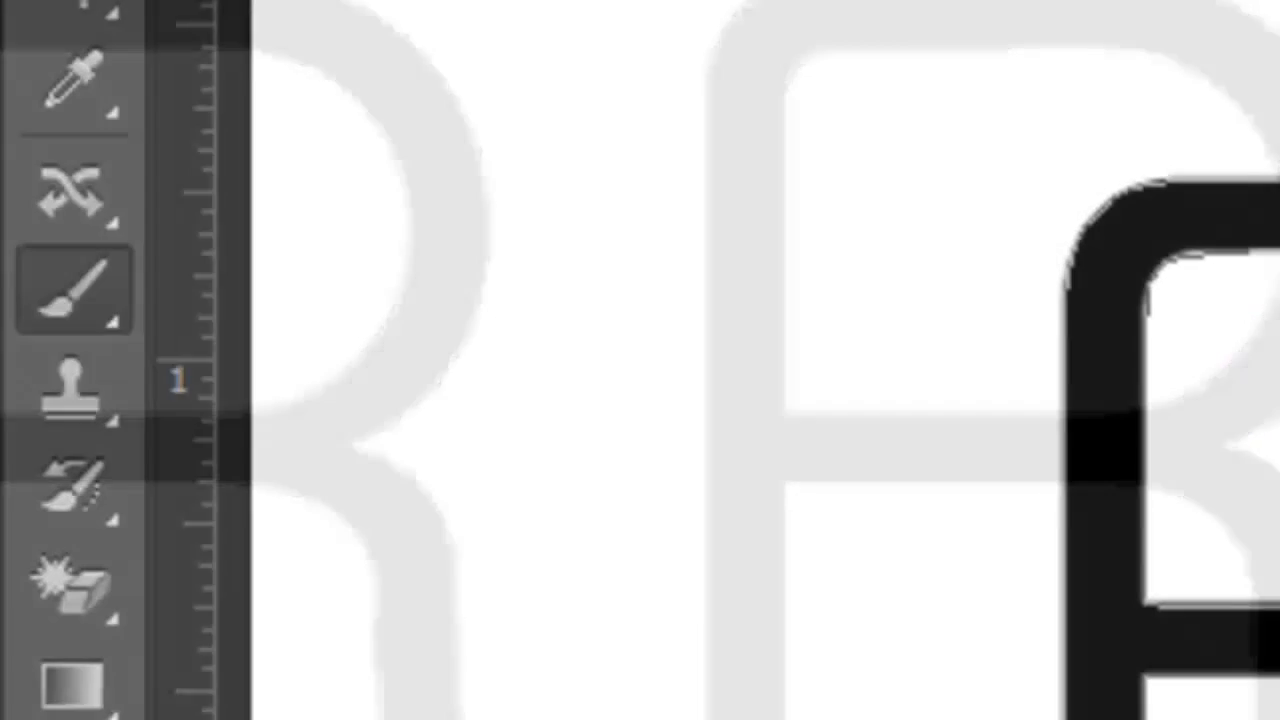
right_click(70, 290)
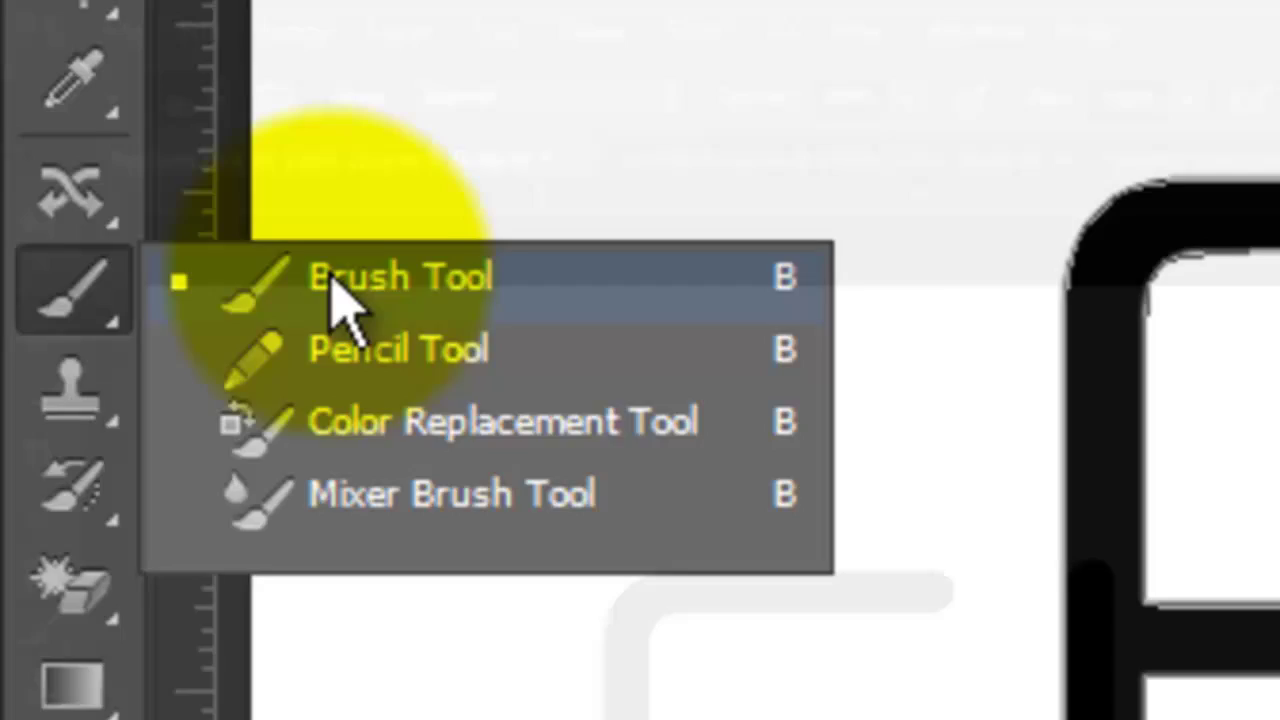
- With the Brush Tool, switch the brush preset picker to Large List view
click(335, 285)
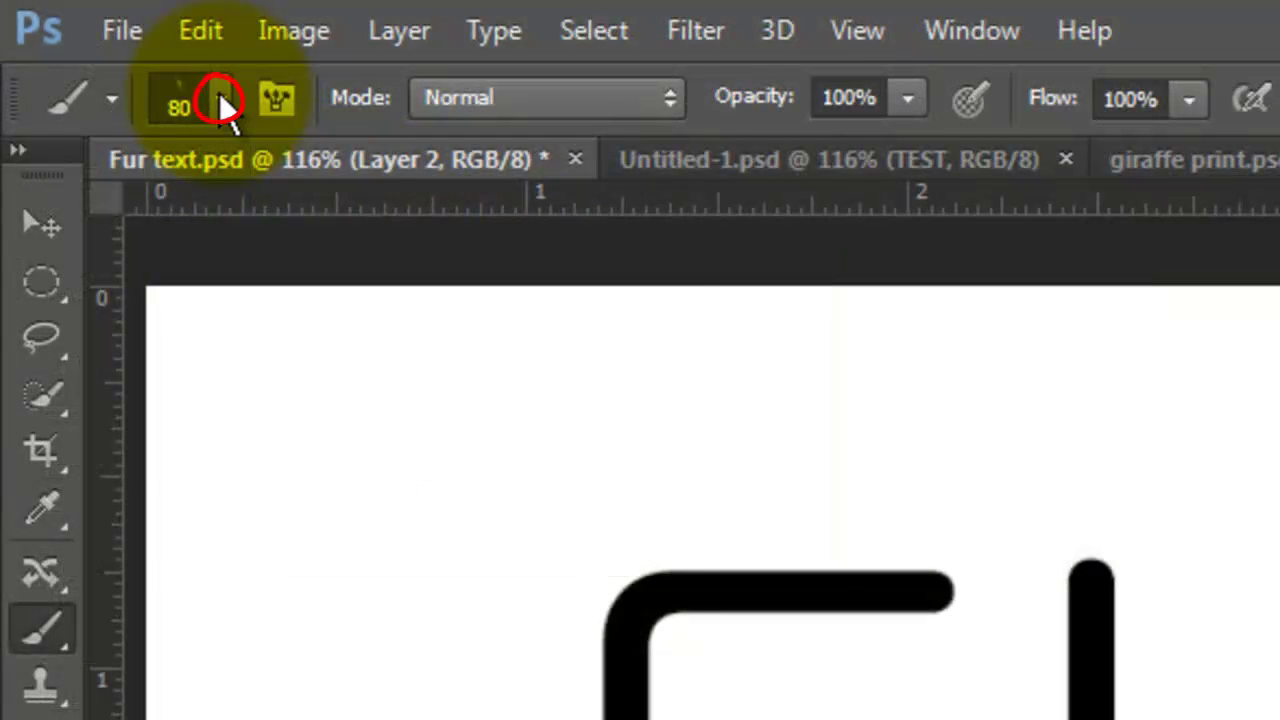
click(221, 100)
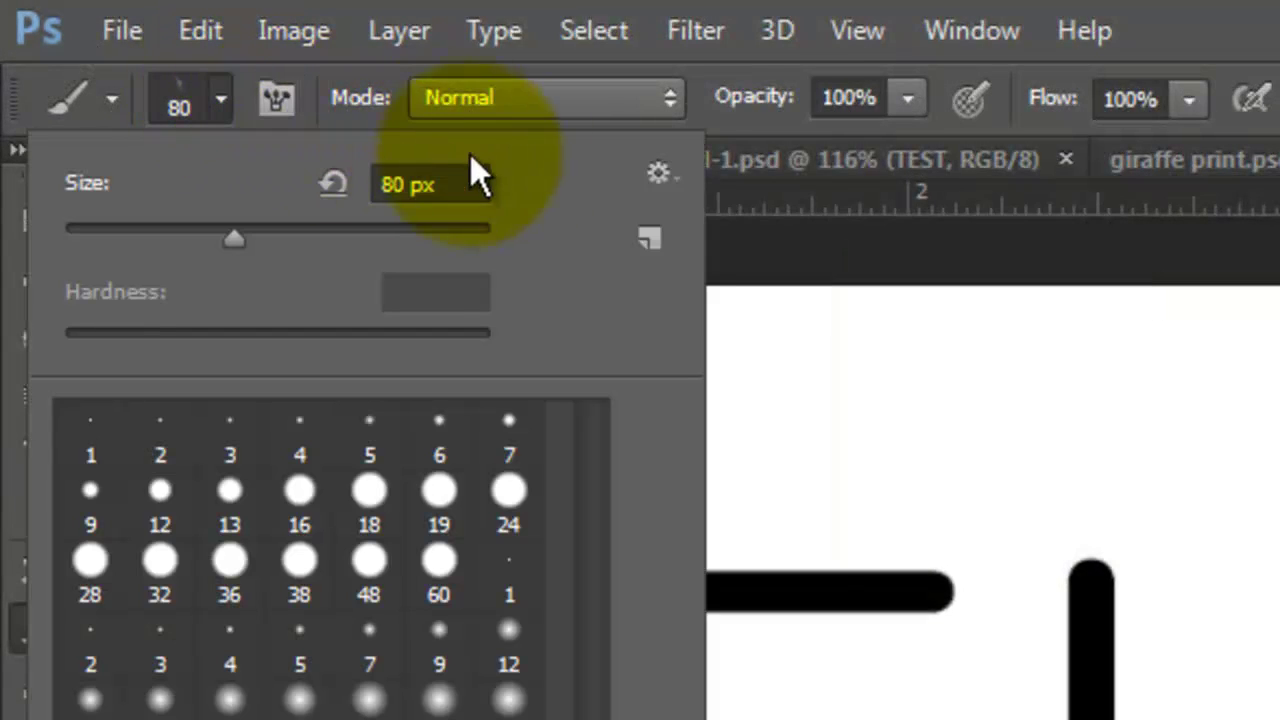
click(660, 174)
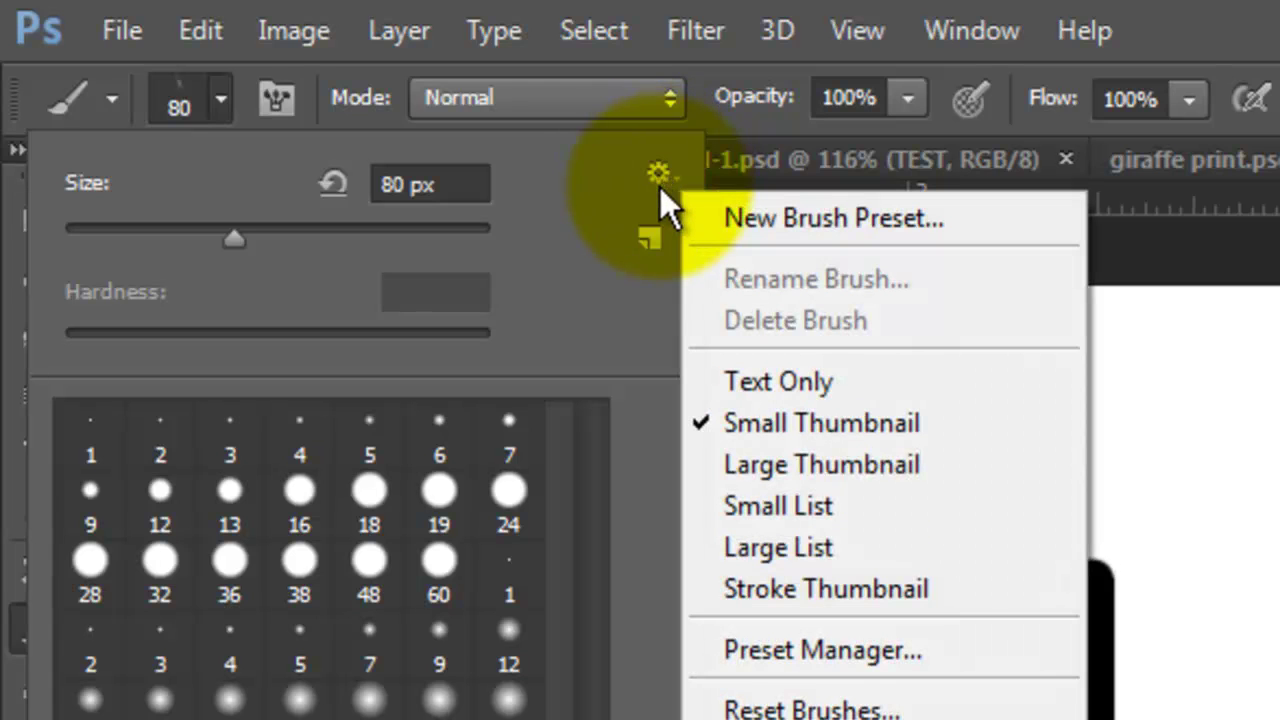
click(778, 547)
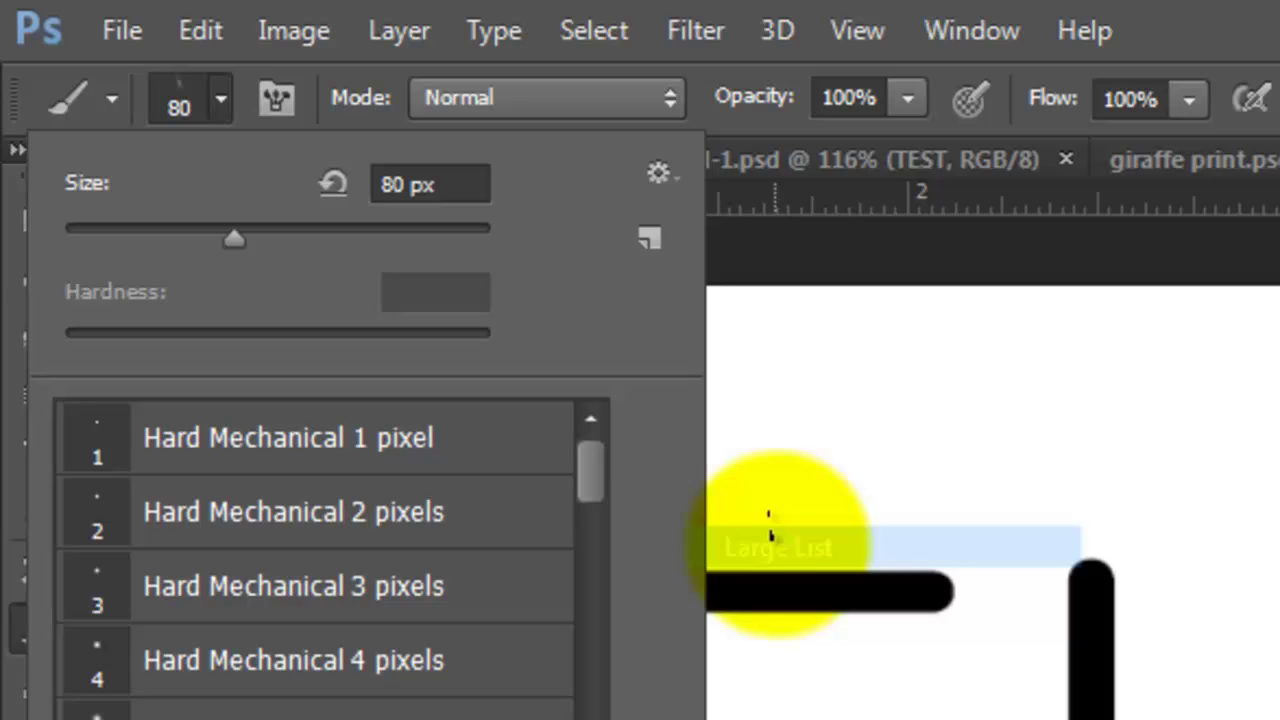
- Load FurBrushSampler, replacing current brushes, and select BristleFur-DogWolfBear at 87 px
click(659, 174)
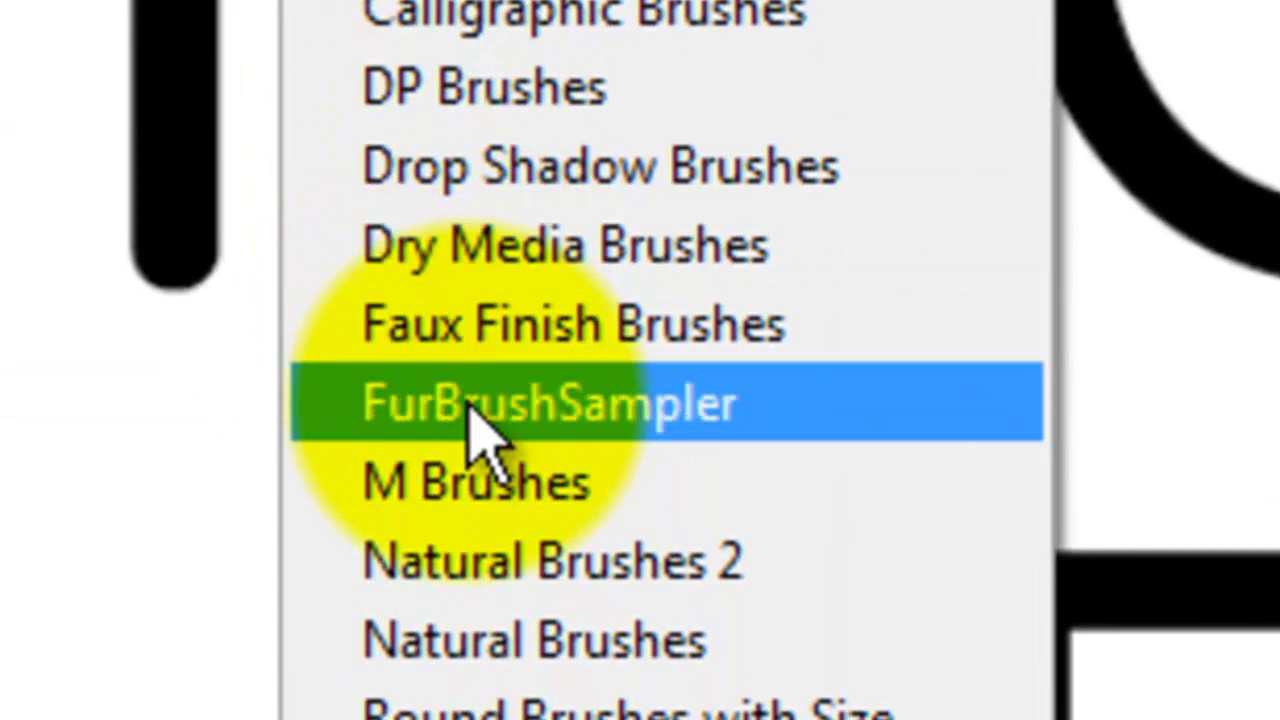
click(471, 420)
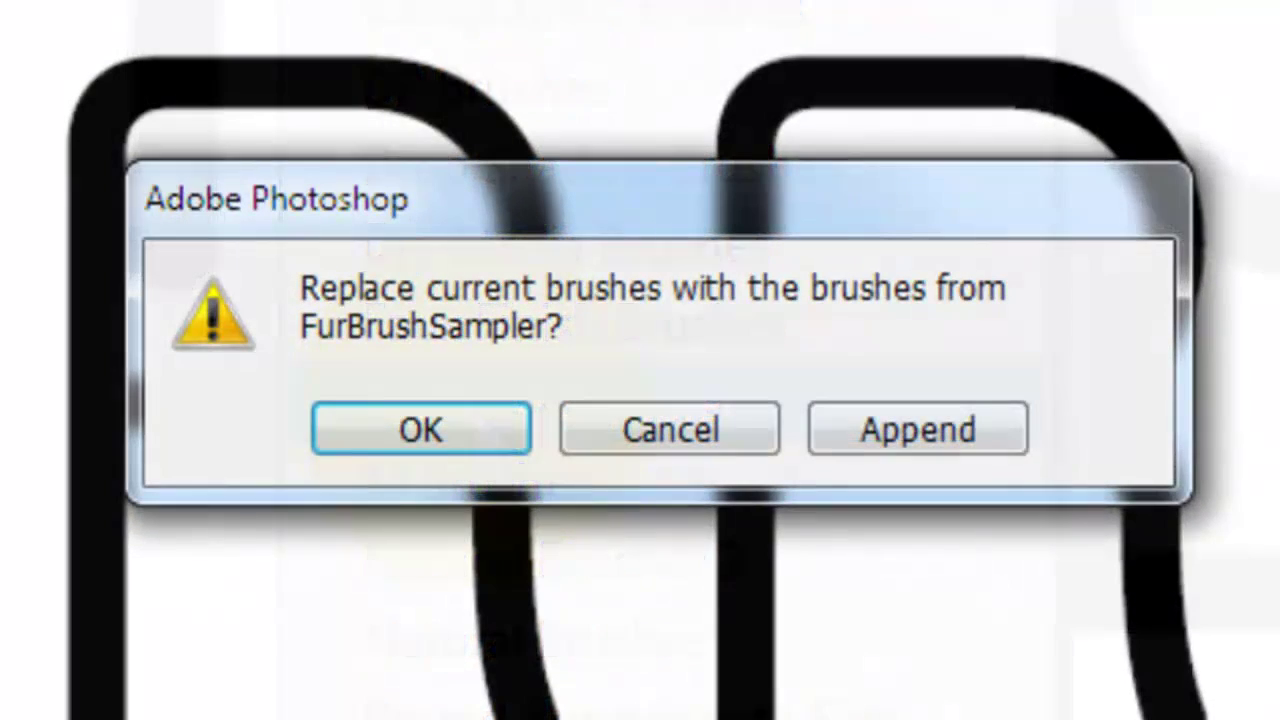
click(412, 435)
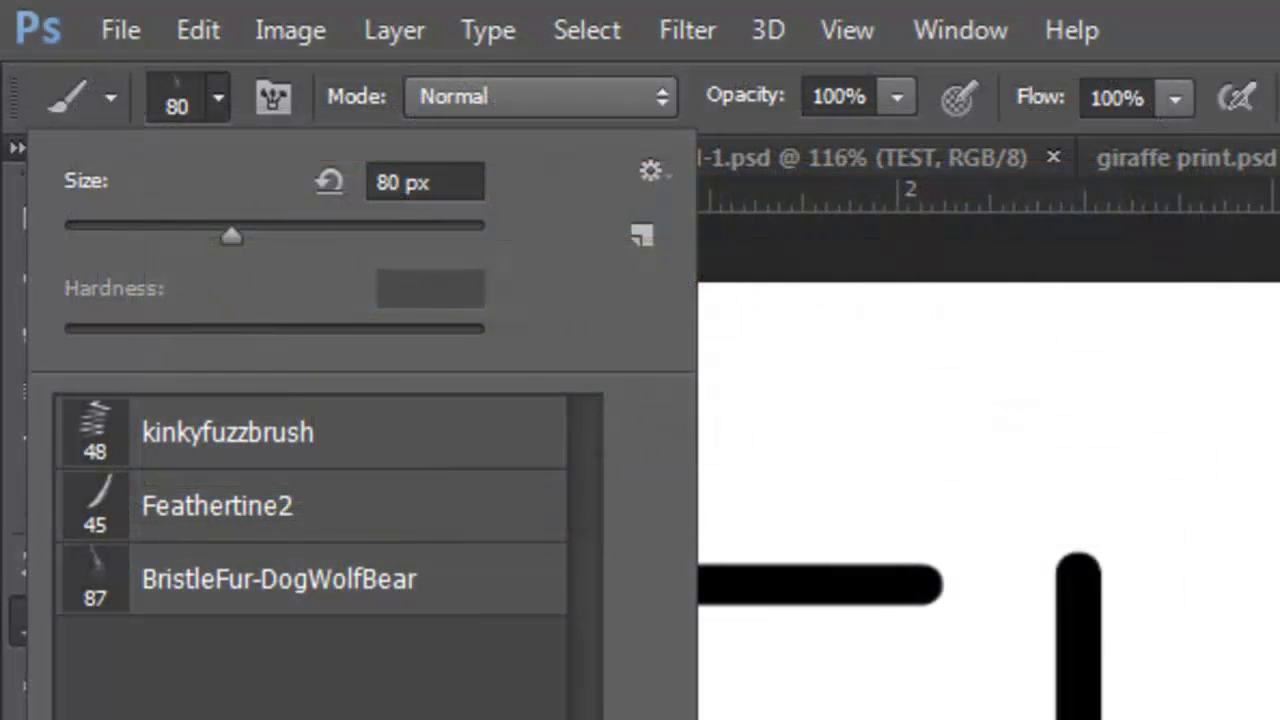
click(238, 596)
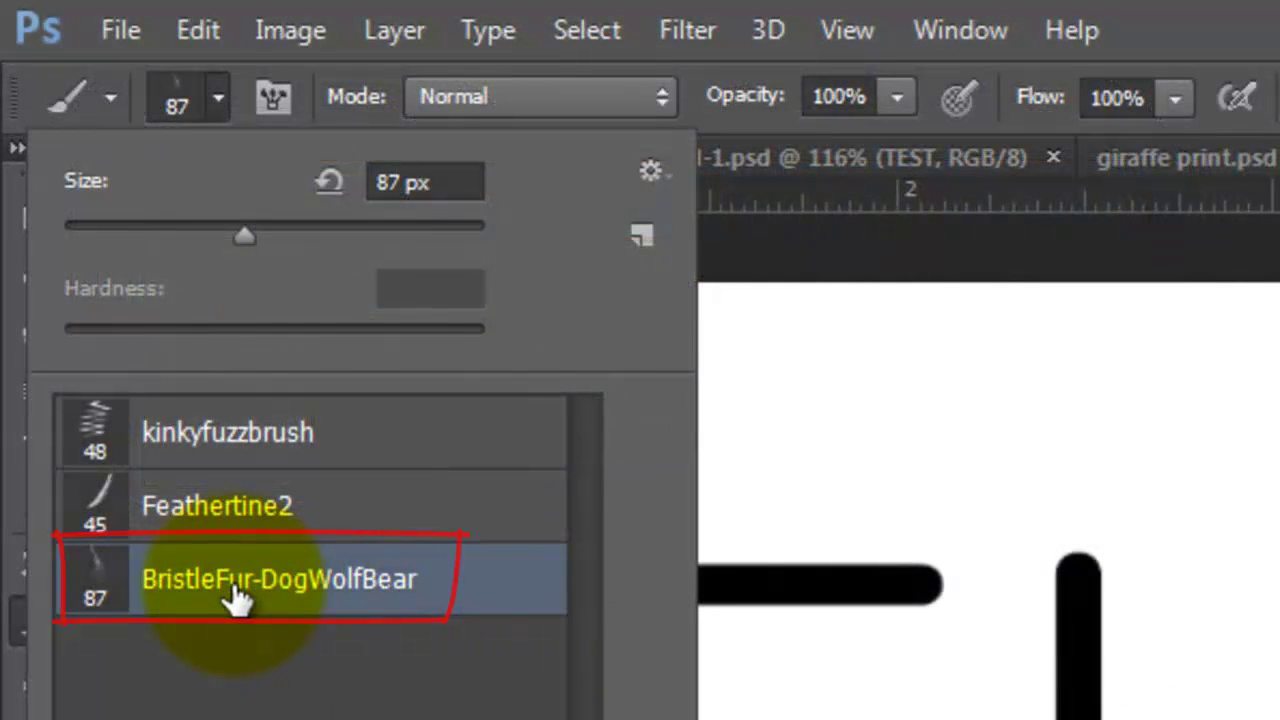
key(Return)
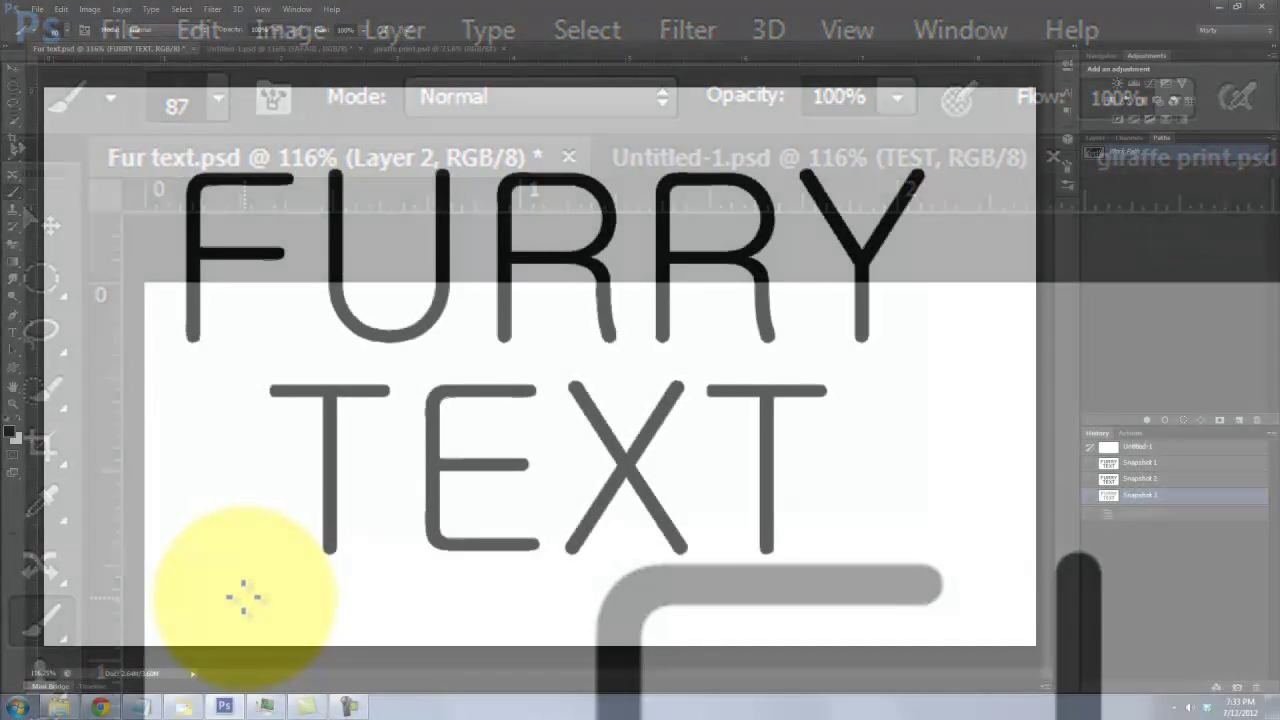
key(F5)
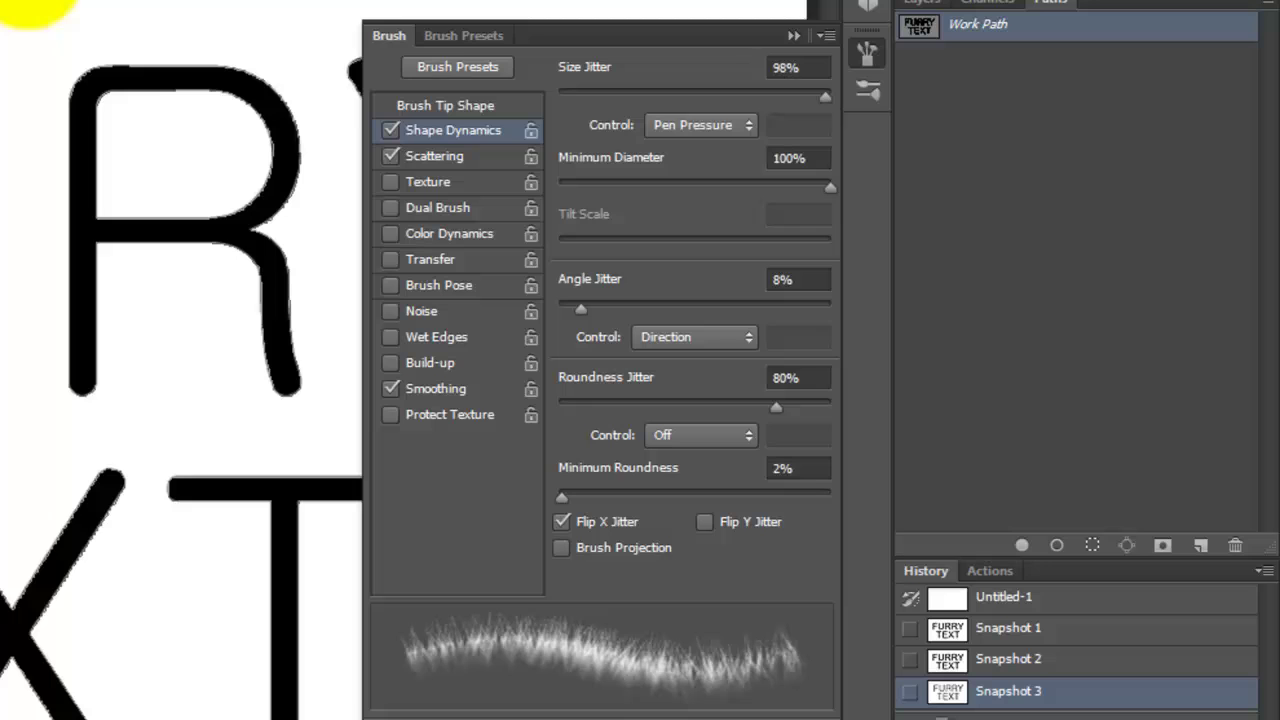
- Check the fur brush's tip, shape dynamics and scattering (33%, count 4), then choose Stroke Path with Brush
click(432, 105)
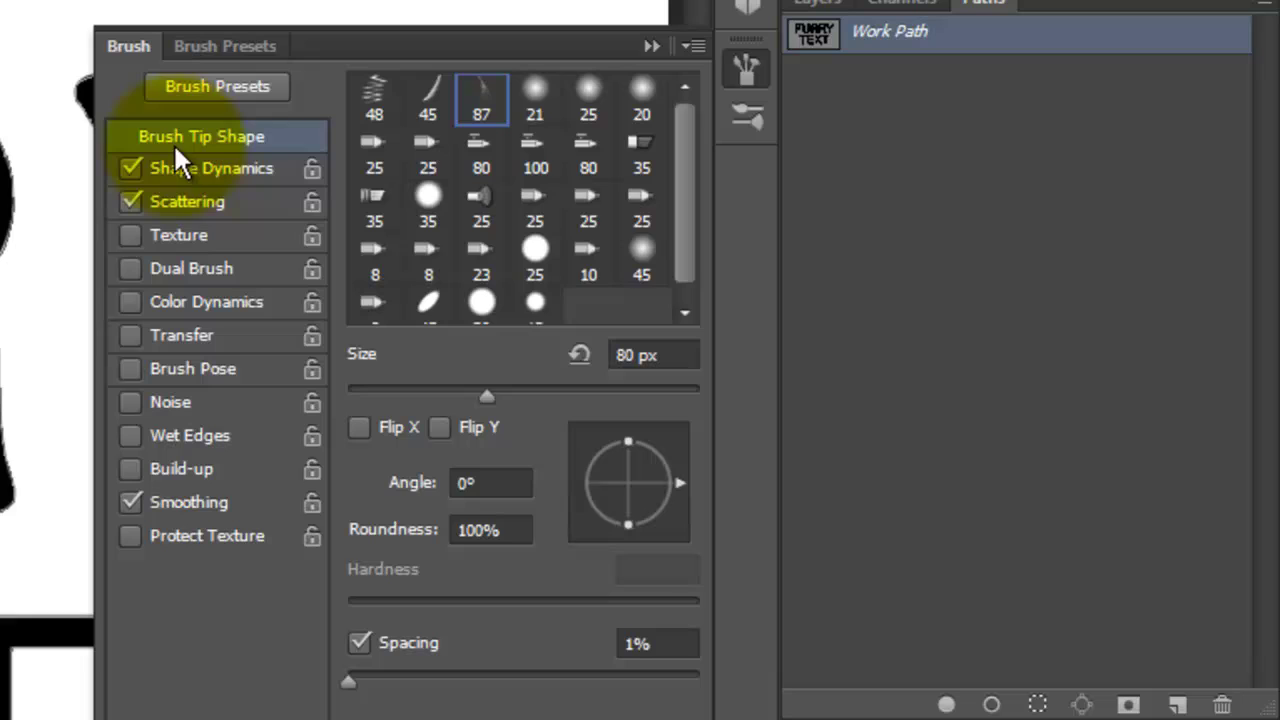
click(178, 166)
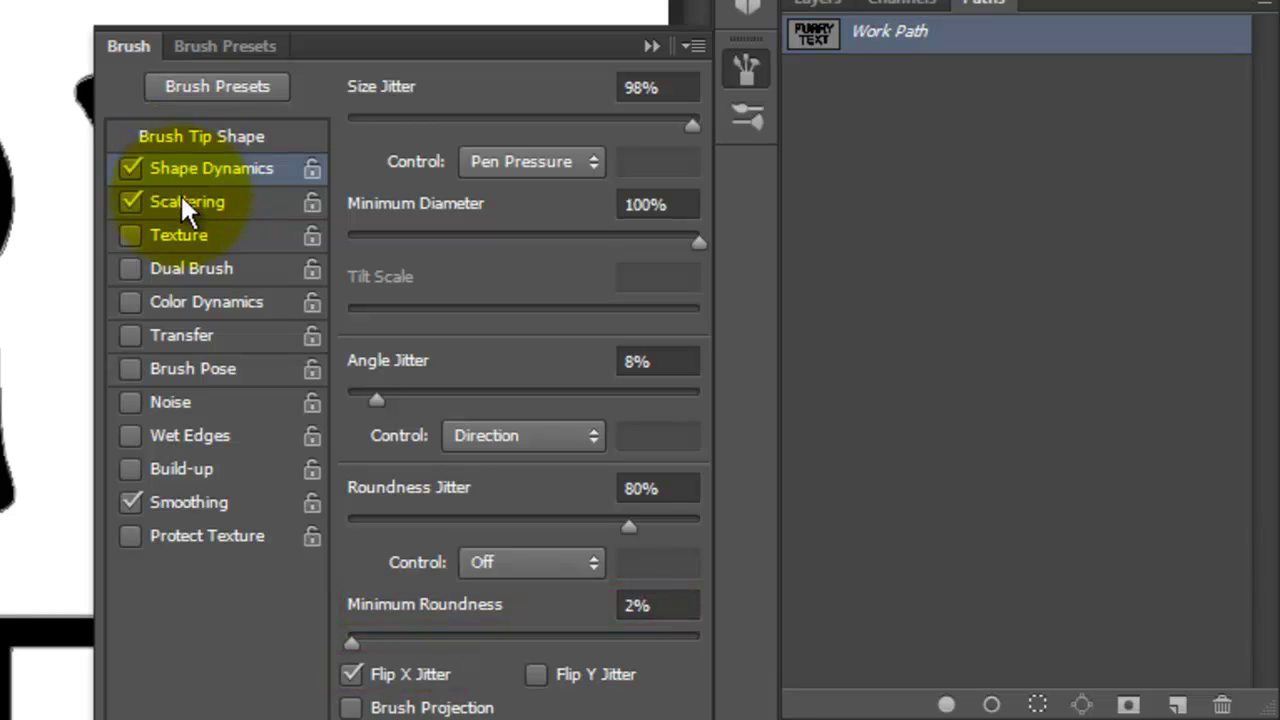
click(181, 196)
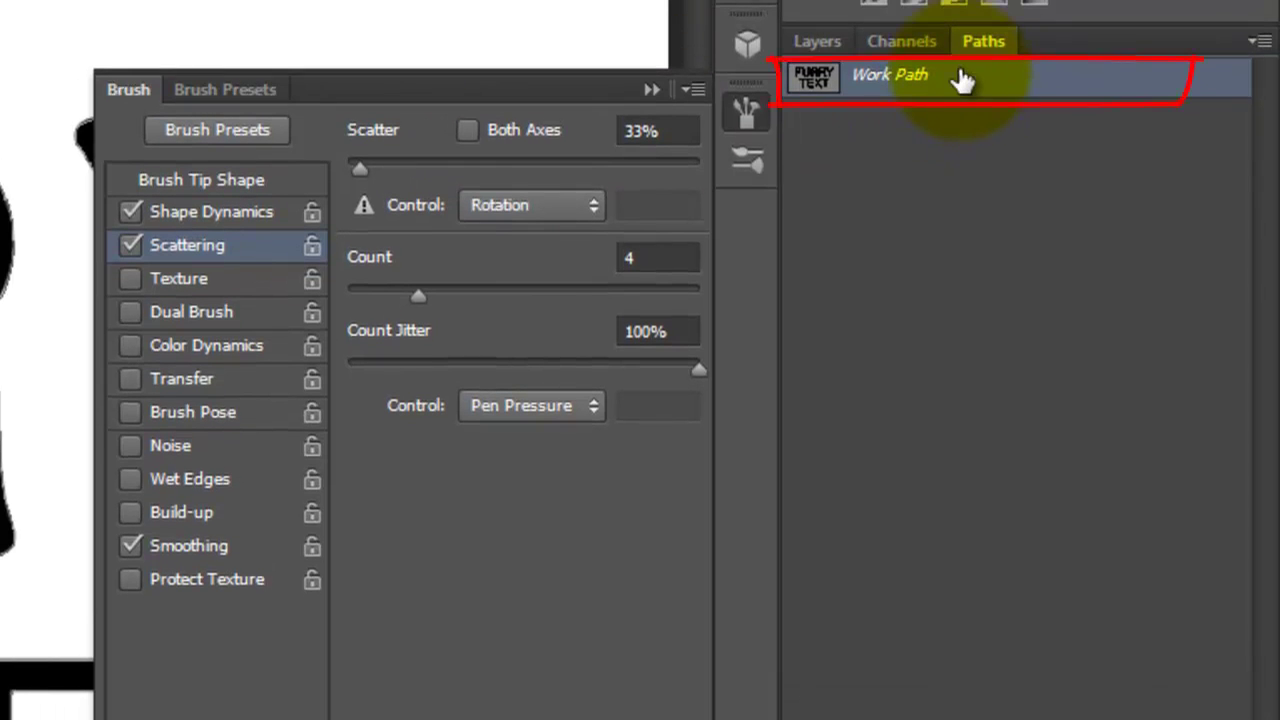
click(1258, 45)
click(1132, 282)
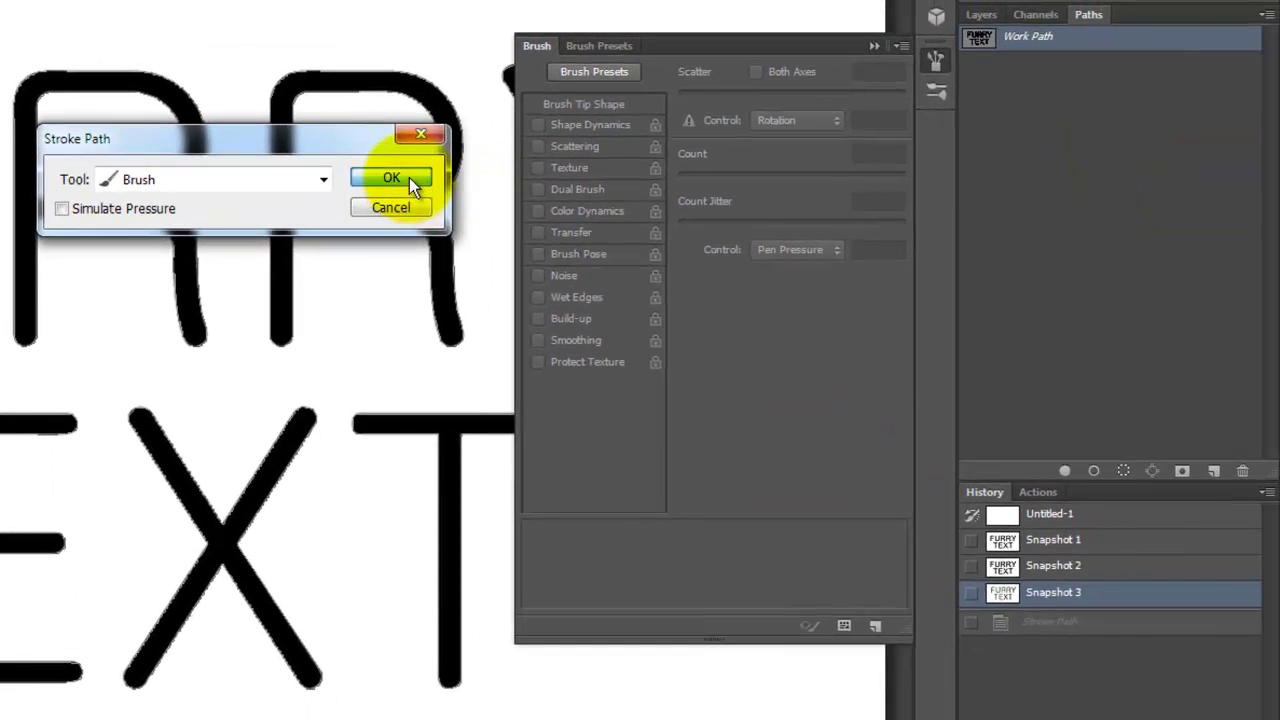
- Stroke the letter path with the fur brush, then collapse the brush panel and deselect the work path
click(391, 178)
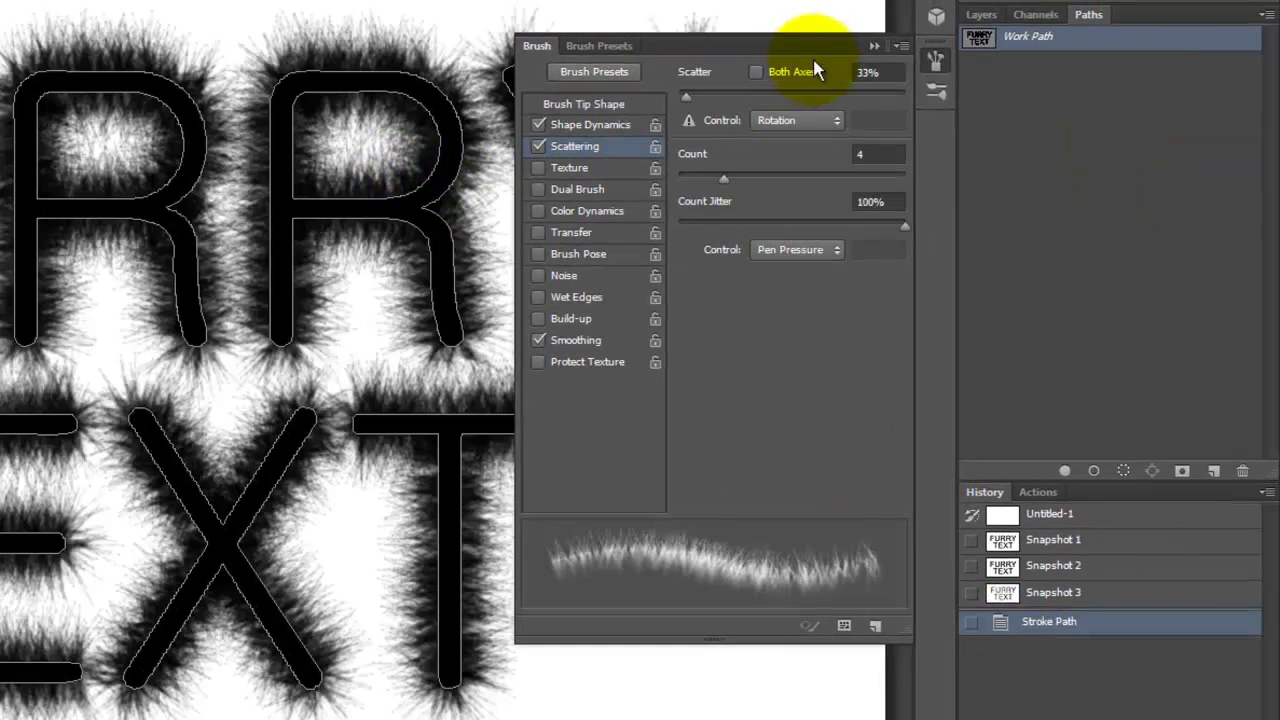
click(873, 48)
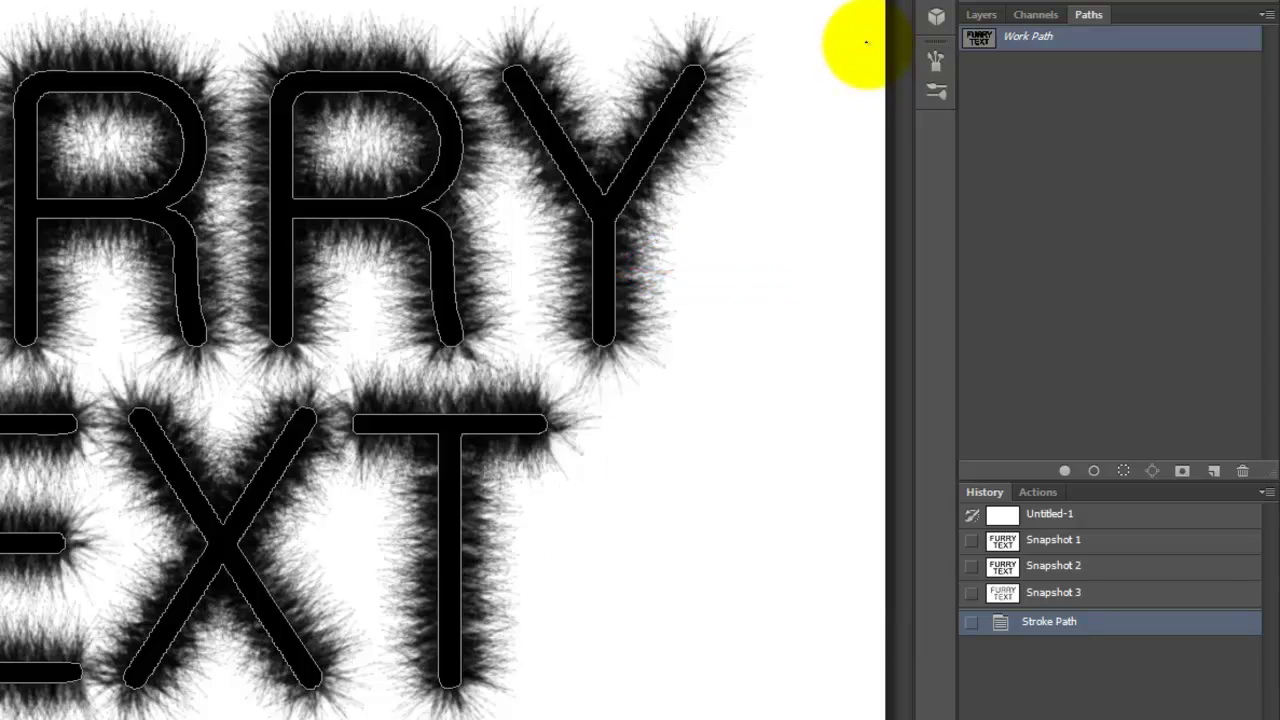
click(1043, 136)
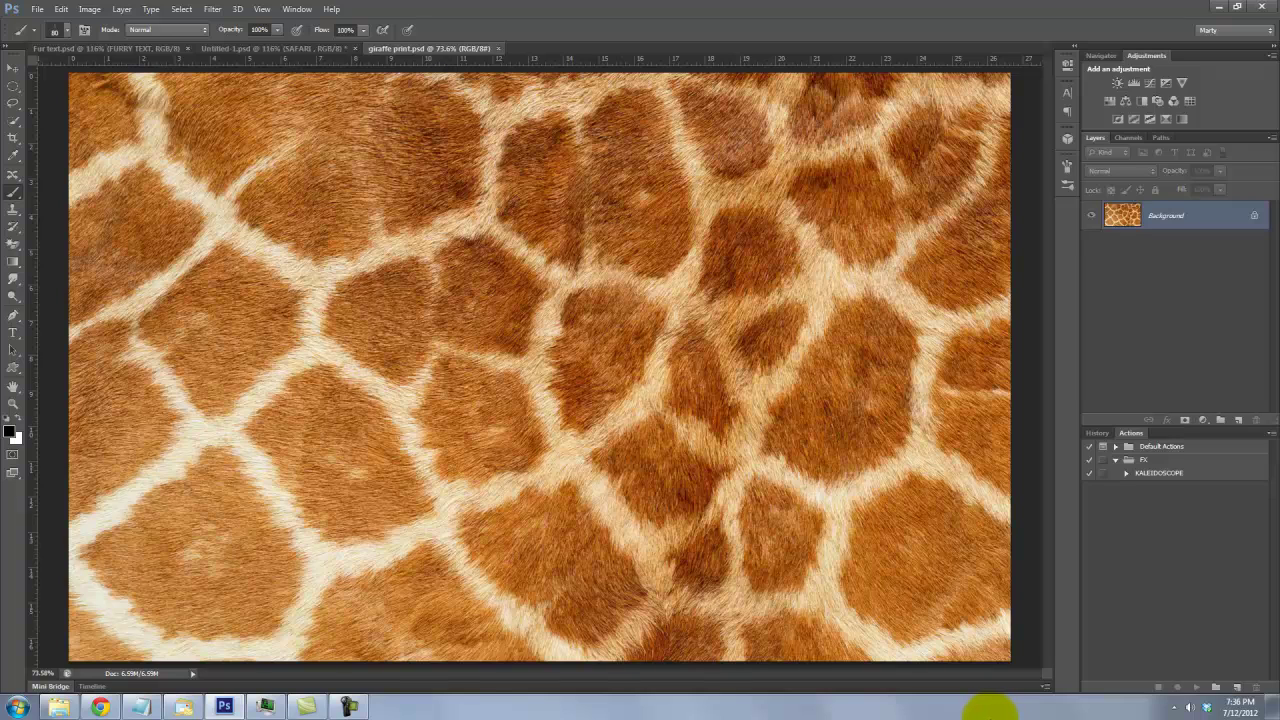
- Copy the entire giraffe print and paste it into Fur text.psd as Layer 1
key(ctrl+a)
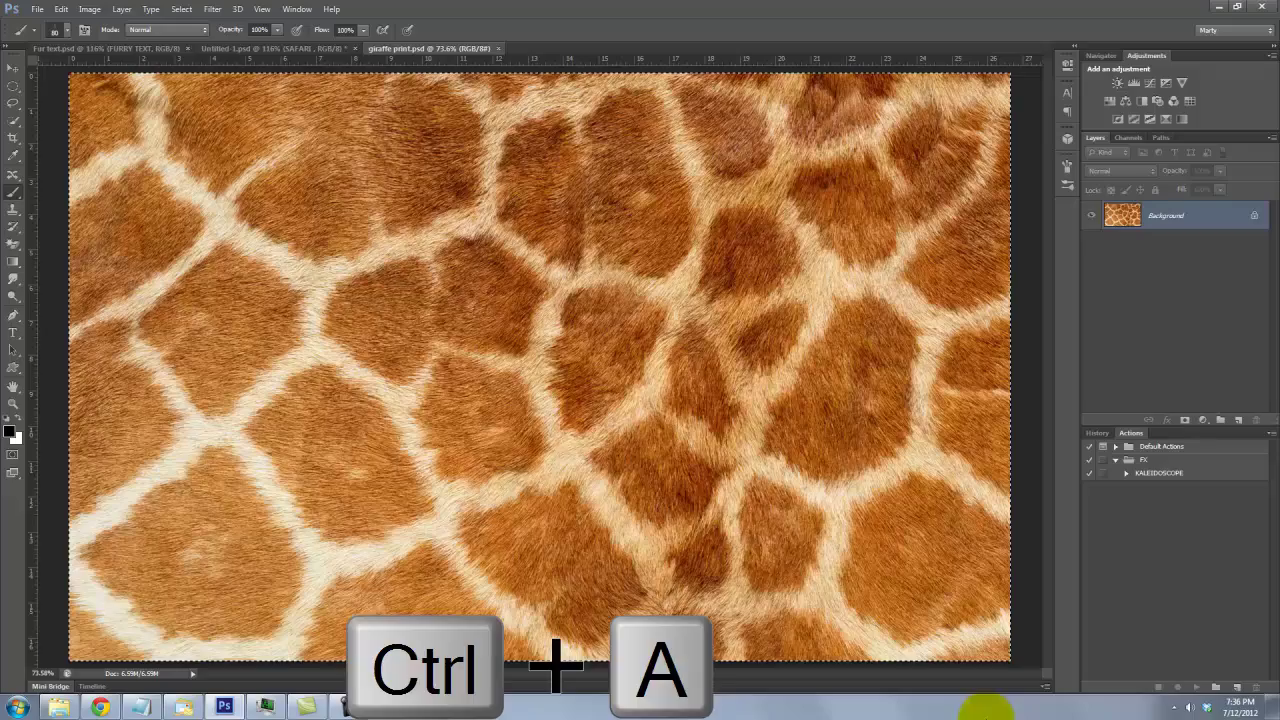
key(ctrl+c)
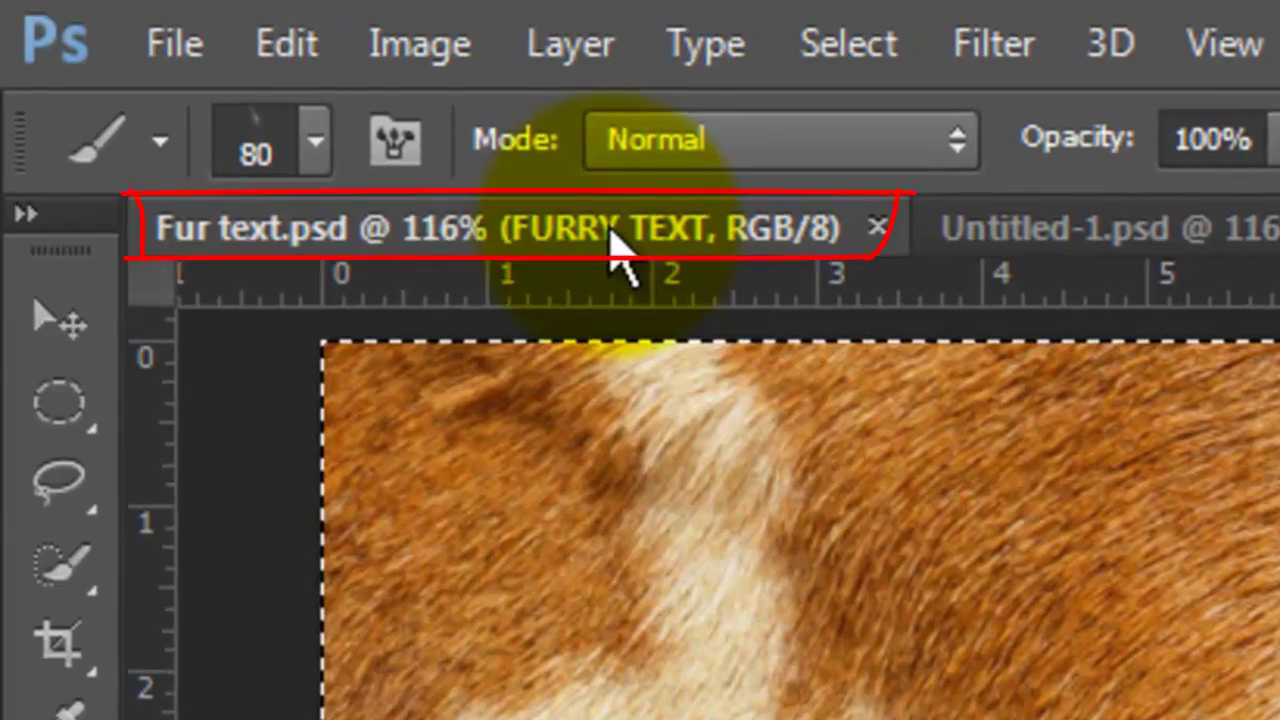
click(615, 245)
key(ctrl+v)
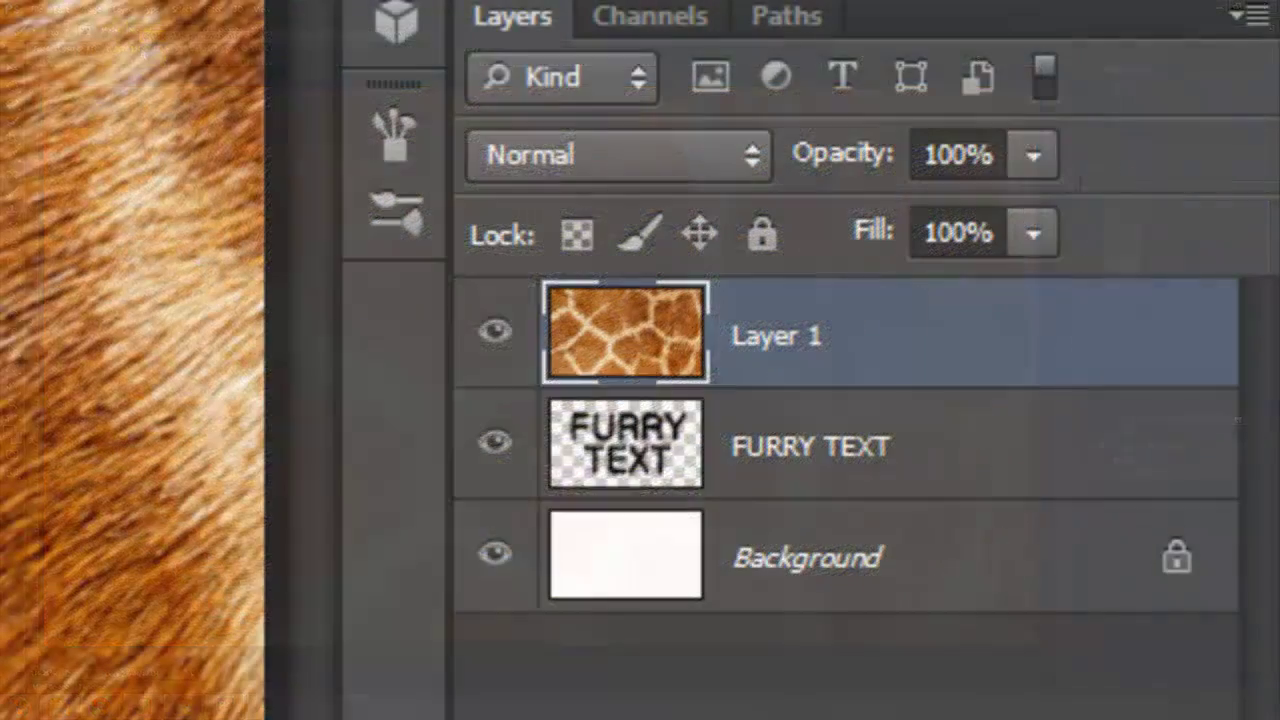
- Mask Layer 1 to the FURRY TEXT letter selection and unlink the mask from the giraffe image
ctrl+click(625, 440)
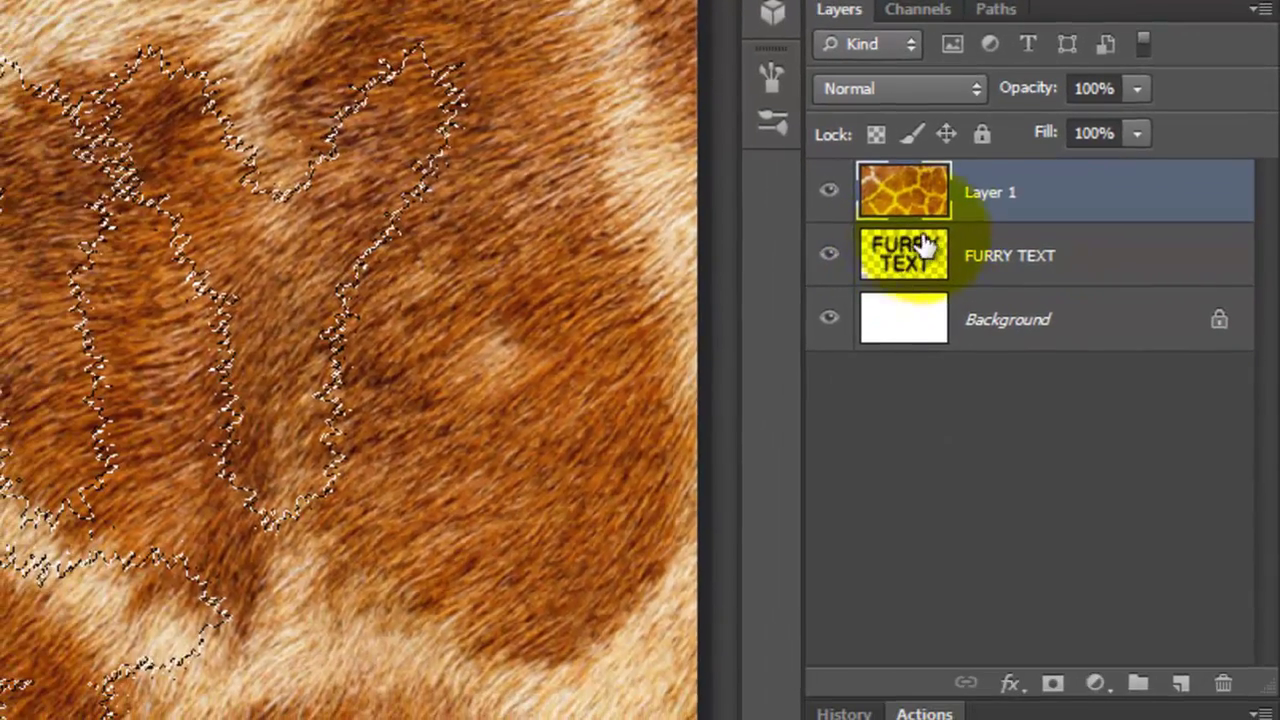
click(1051, 684)
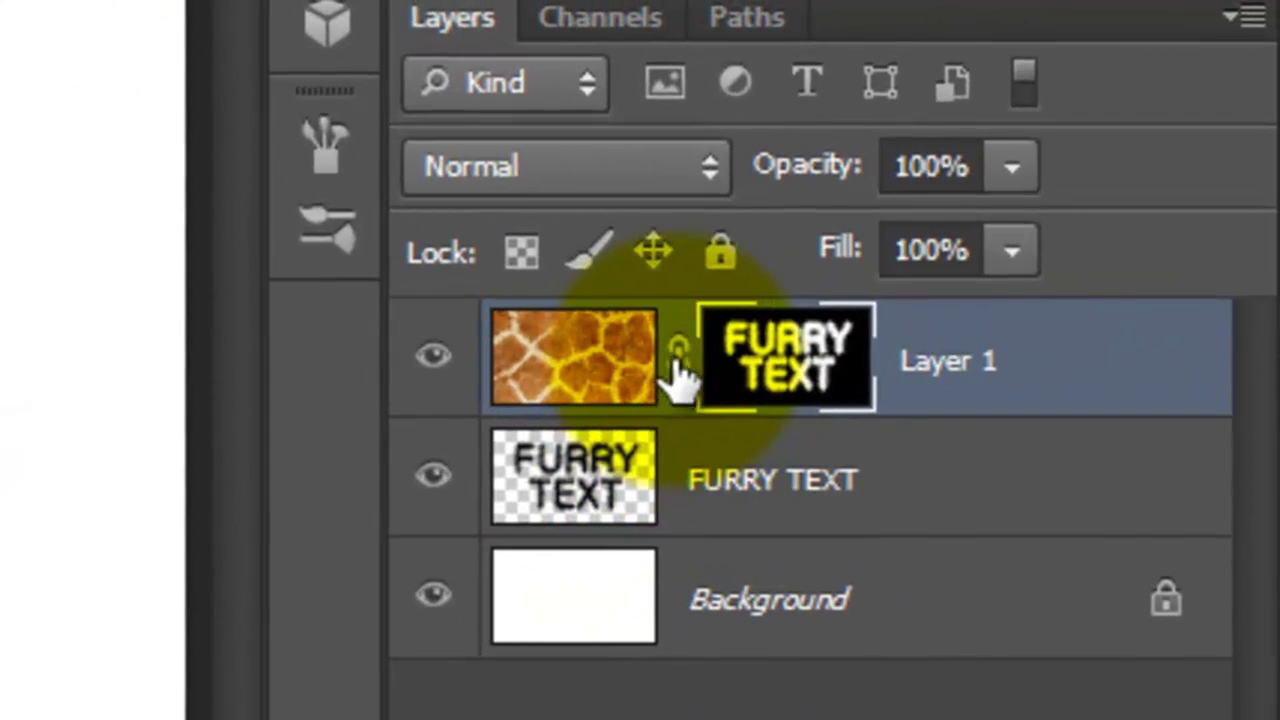
click(959, 190)
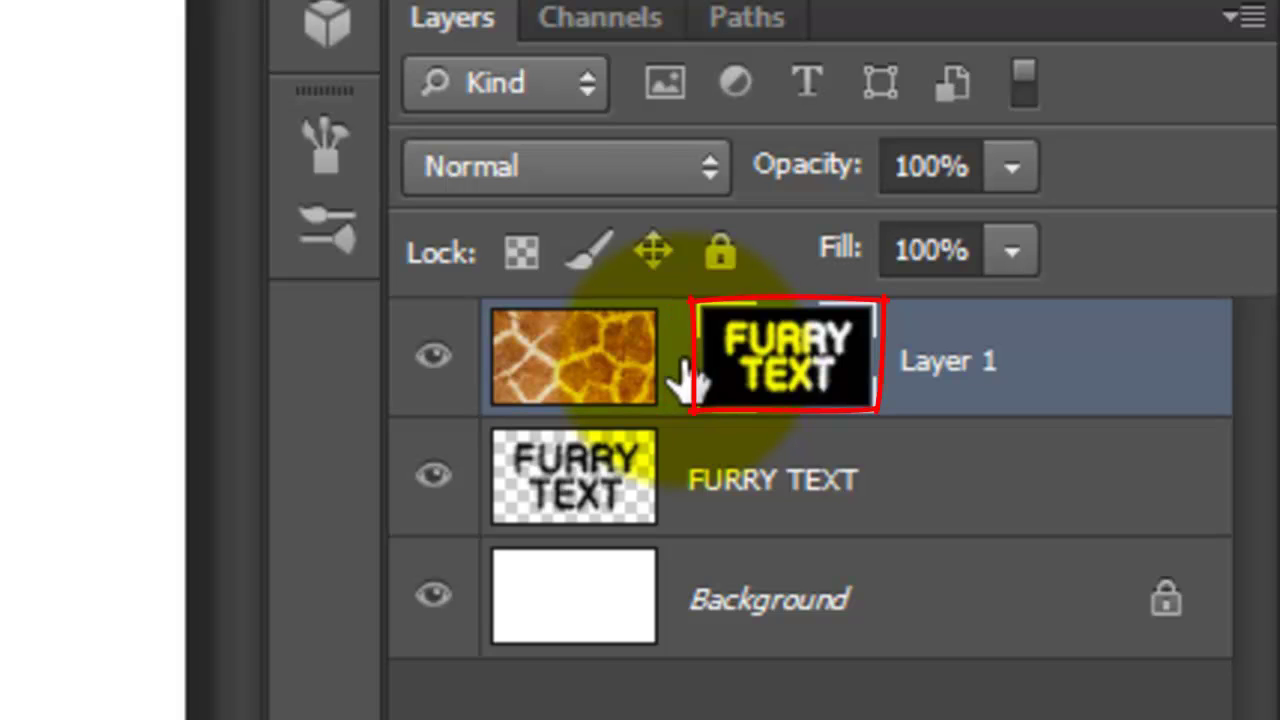
click(578, 370)
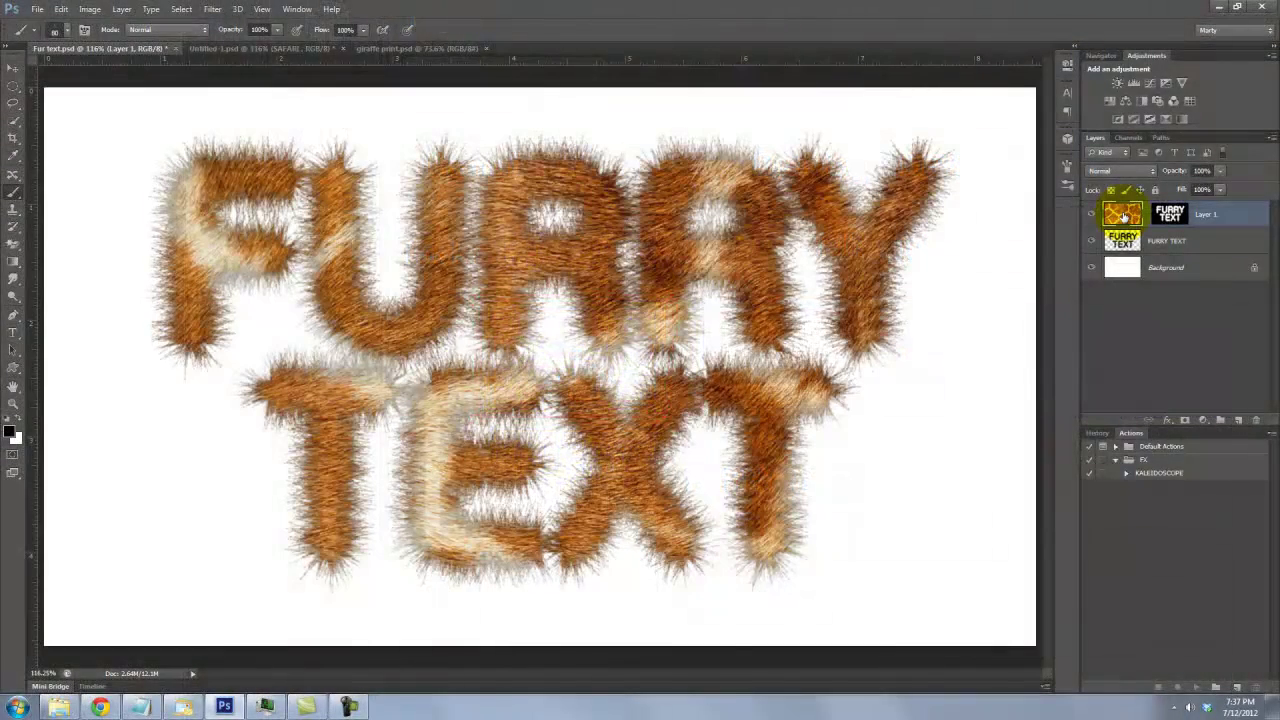
key(ctrl+t)
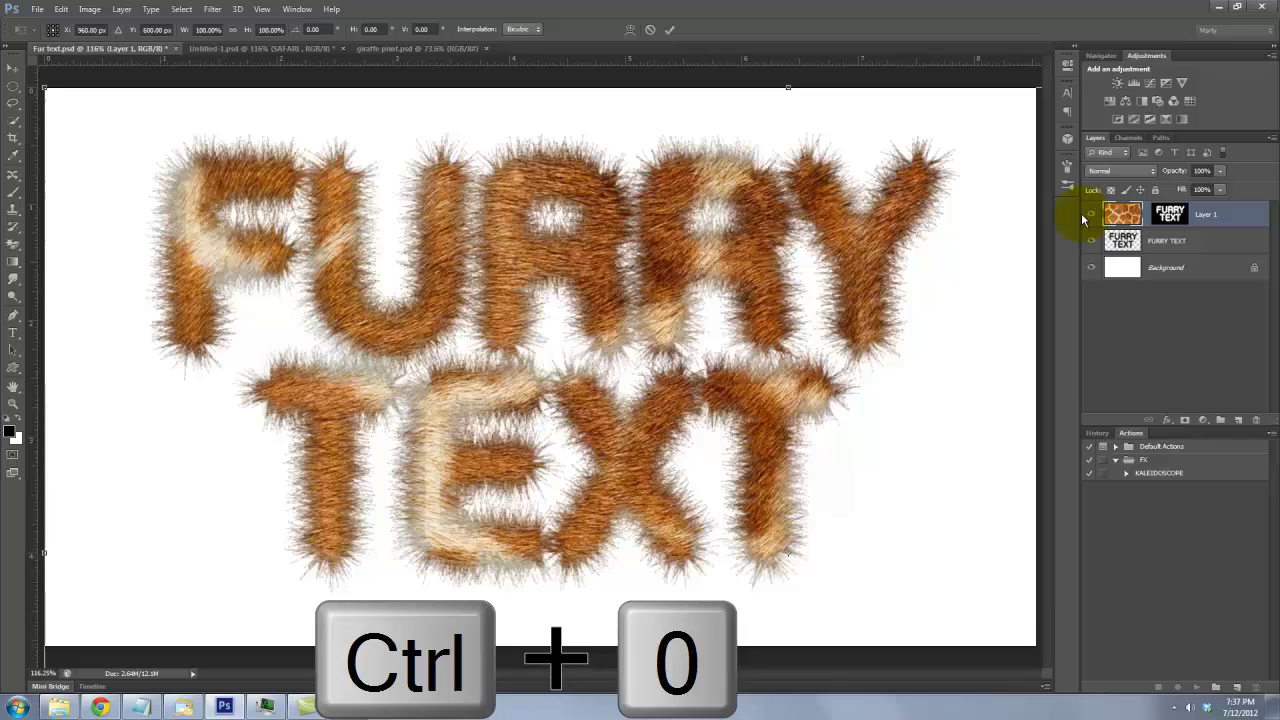
- Move the giraffe print up-left, scale it down proportionally from the centre, and commit the transform
key(ctrl+0)
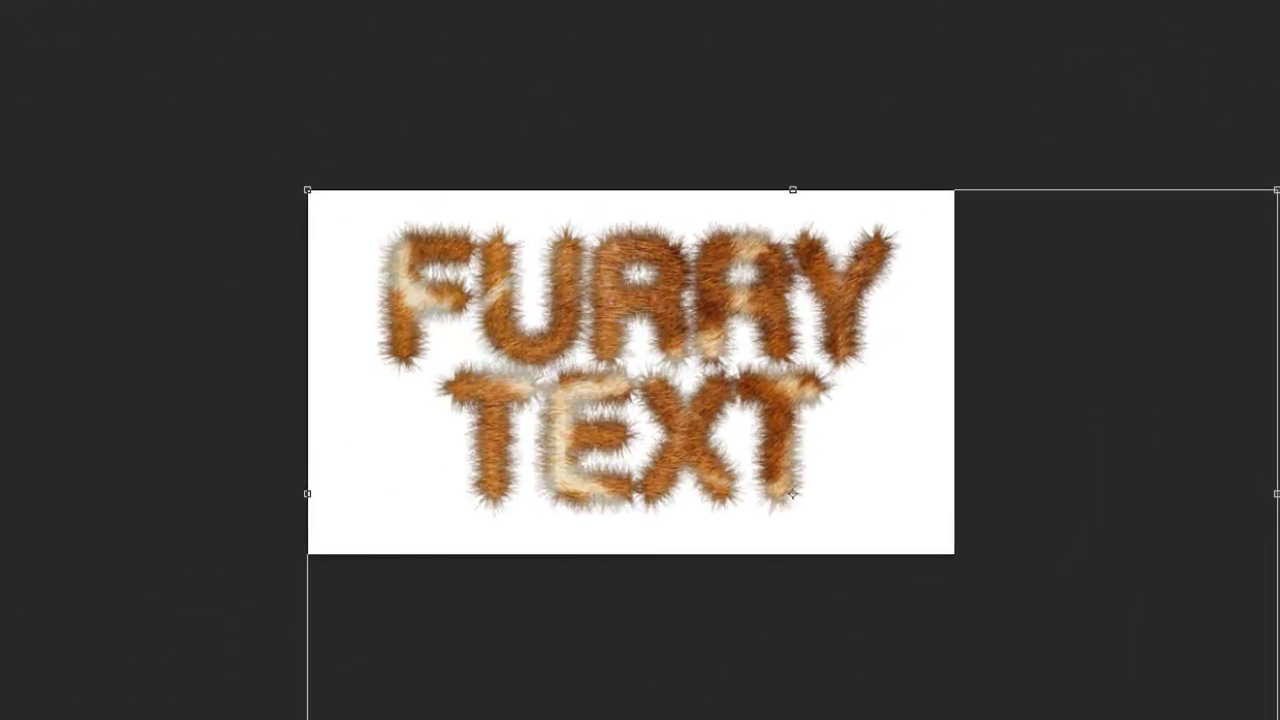
mouse_move(737, 429)
mouse_down()
mouse_move(572, 287)
mouse_move(611, 289)
mouse_up()
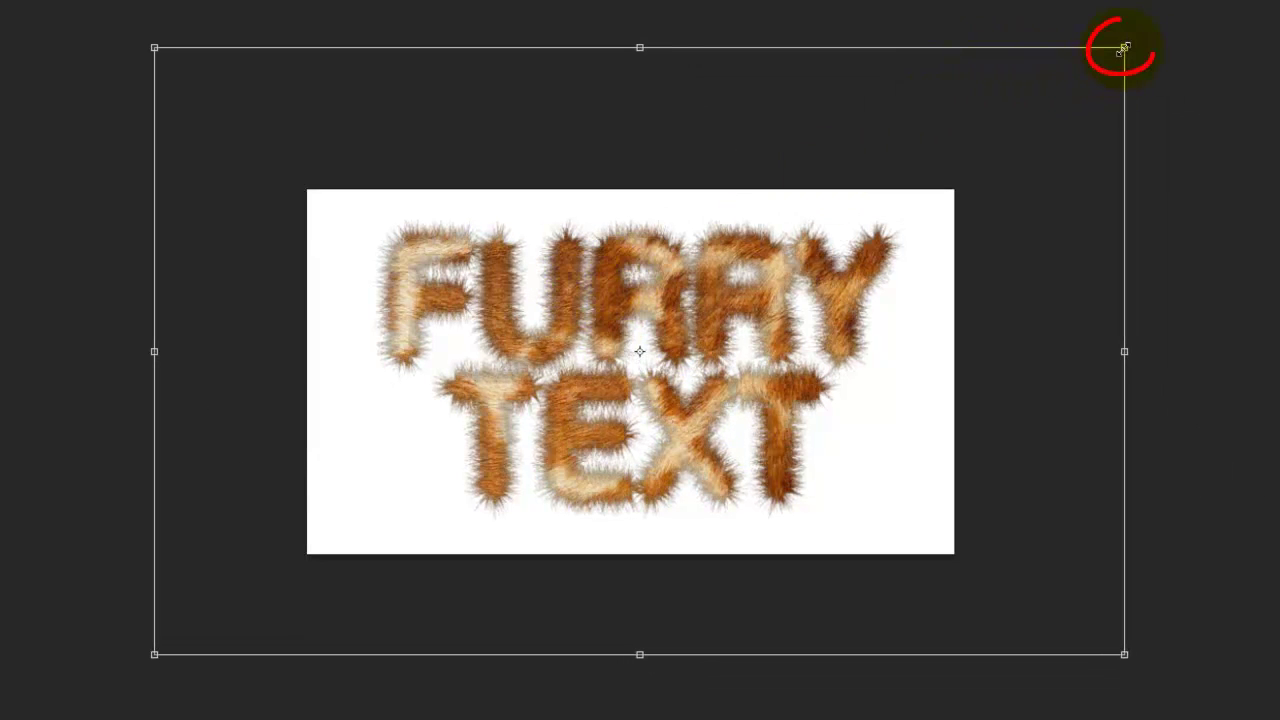
key(shift+alt)
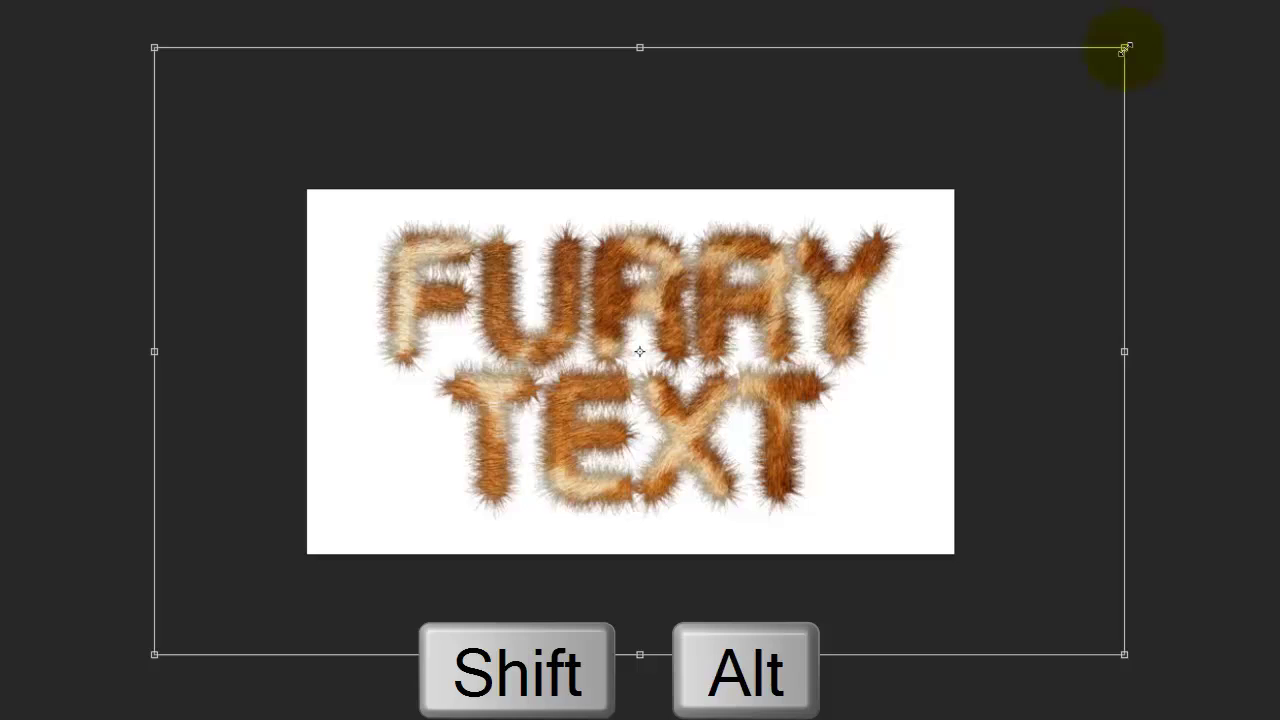
drag(1125, 47, 917, 180)
drag(806, 282, 809, 291)
key(Return)
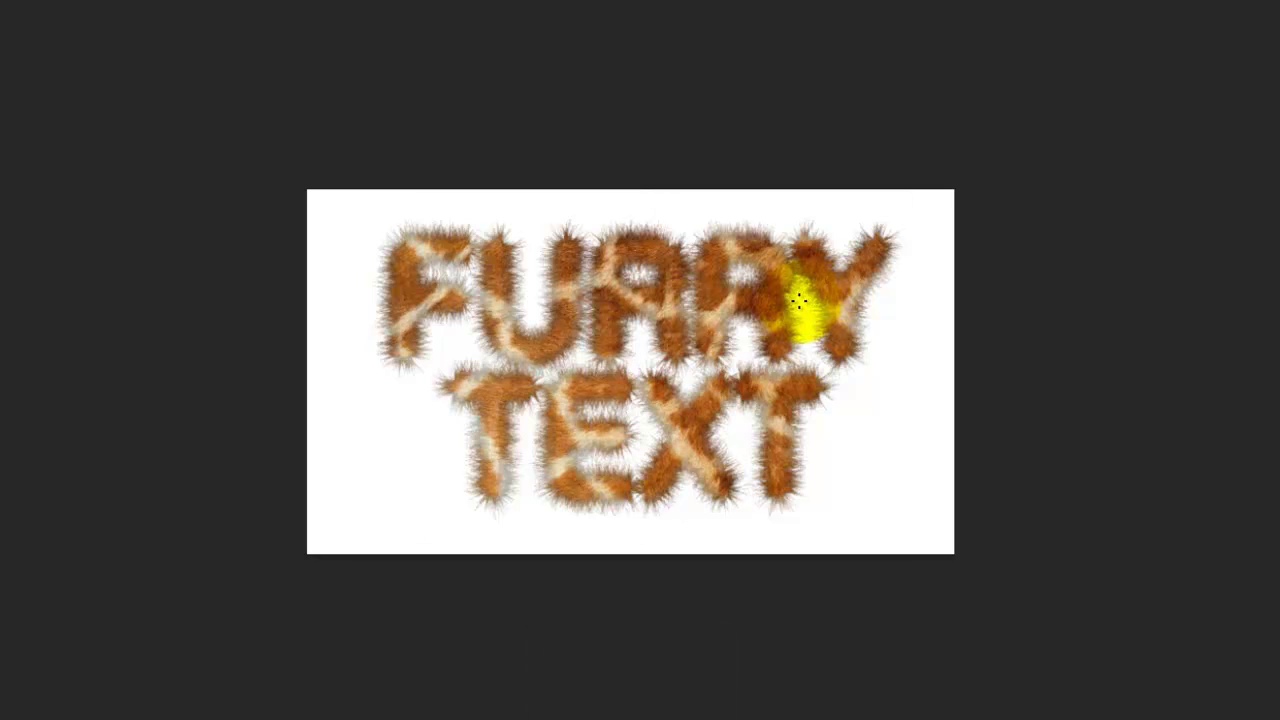
key(ctrl+0)
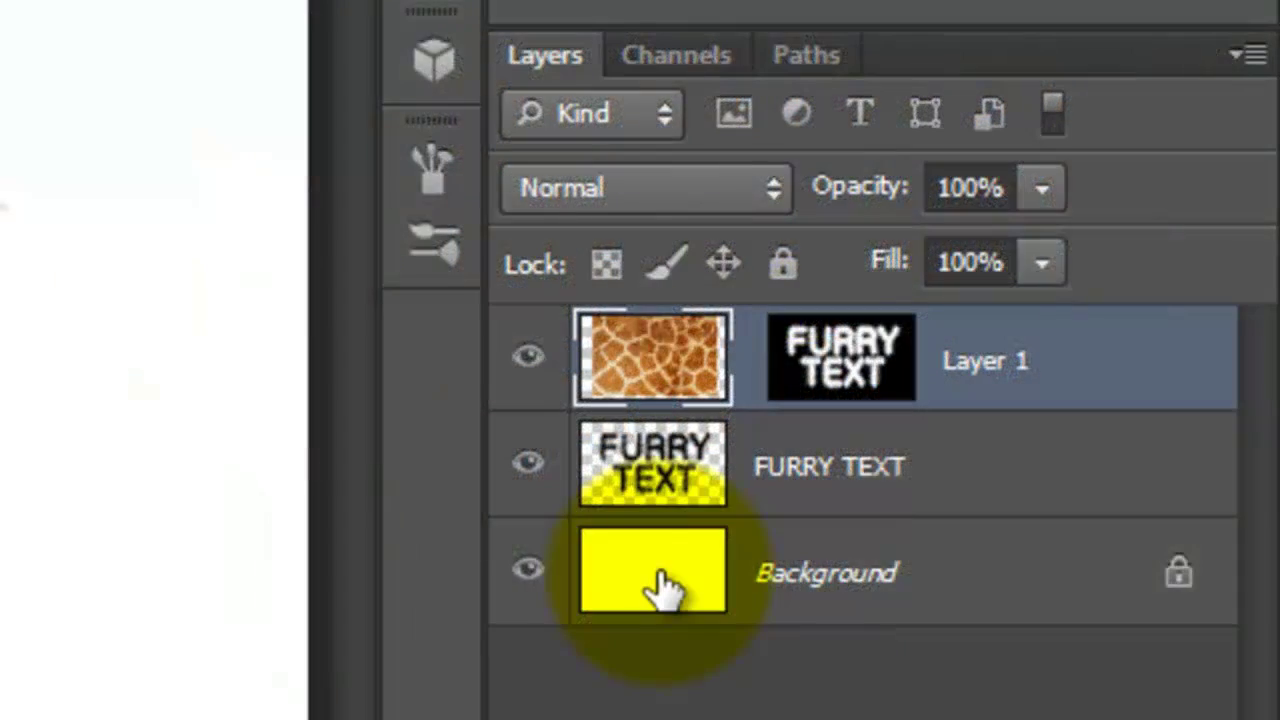
click(660, 588)
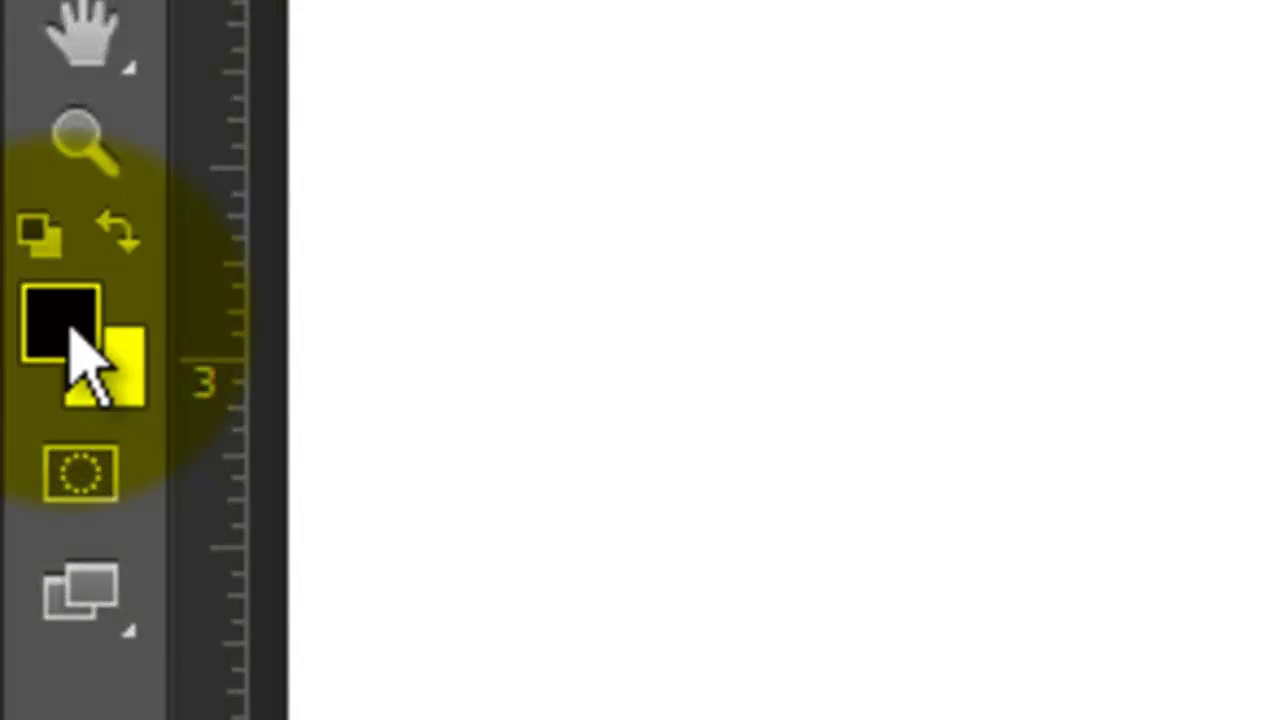
- Pick dark green 00341a and swap it into the background colour
click(69, 334)
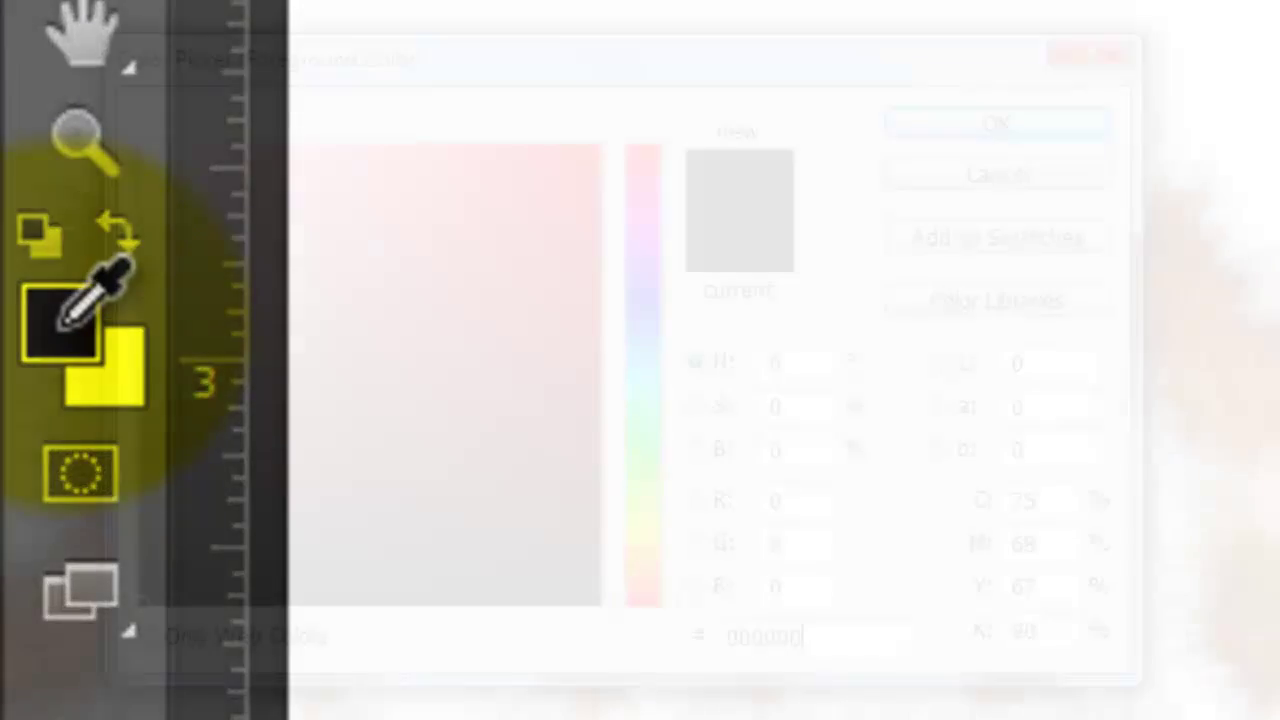
double_click(790, 638)
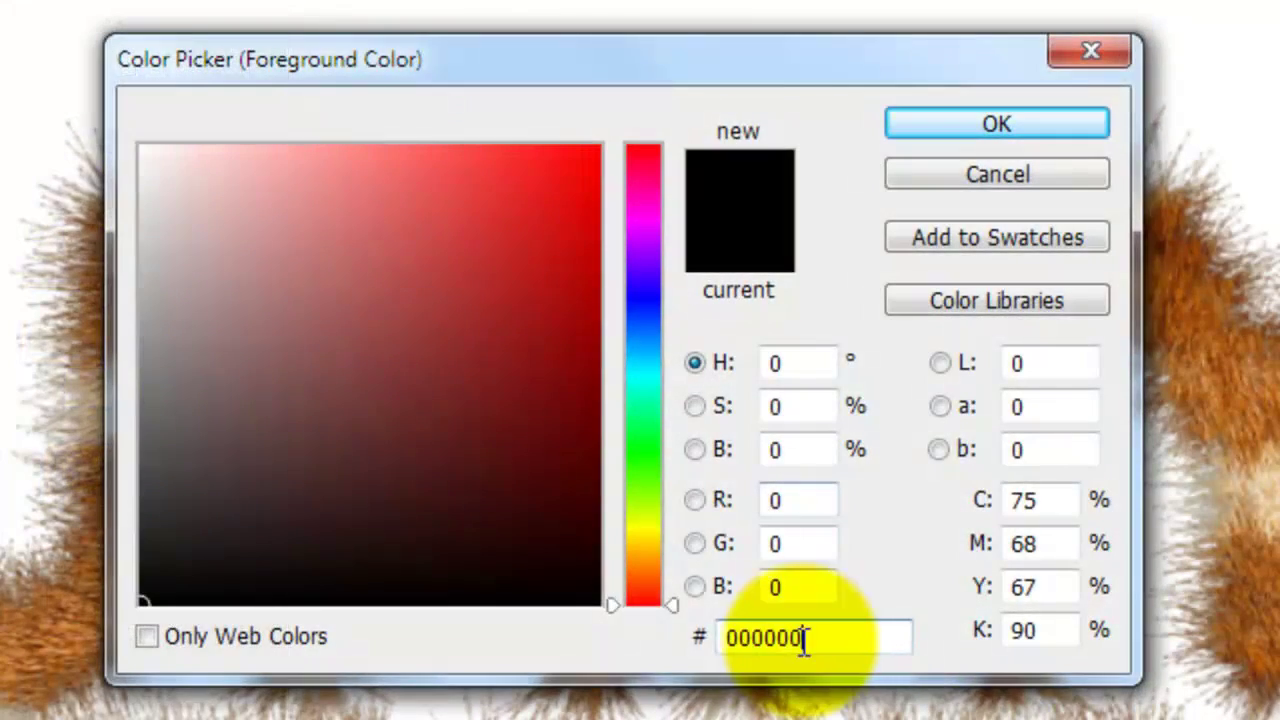
text(0034)
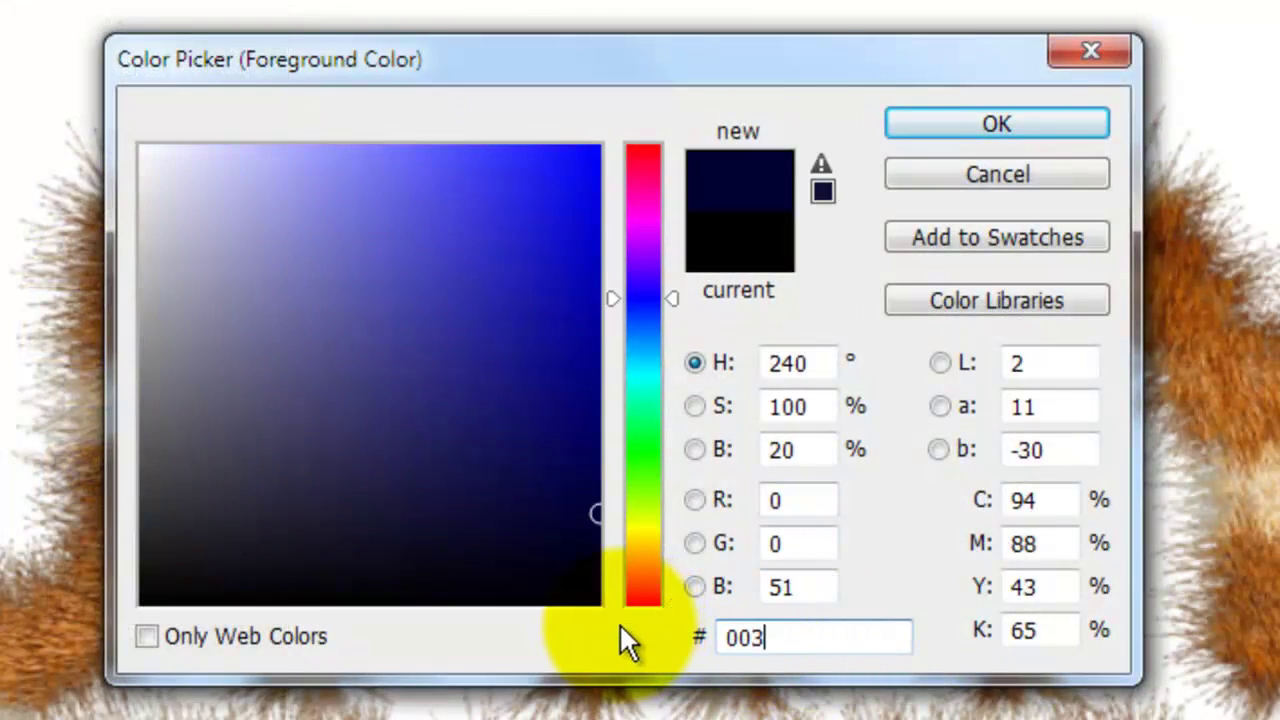
text(1a)
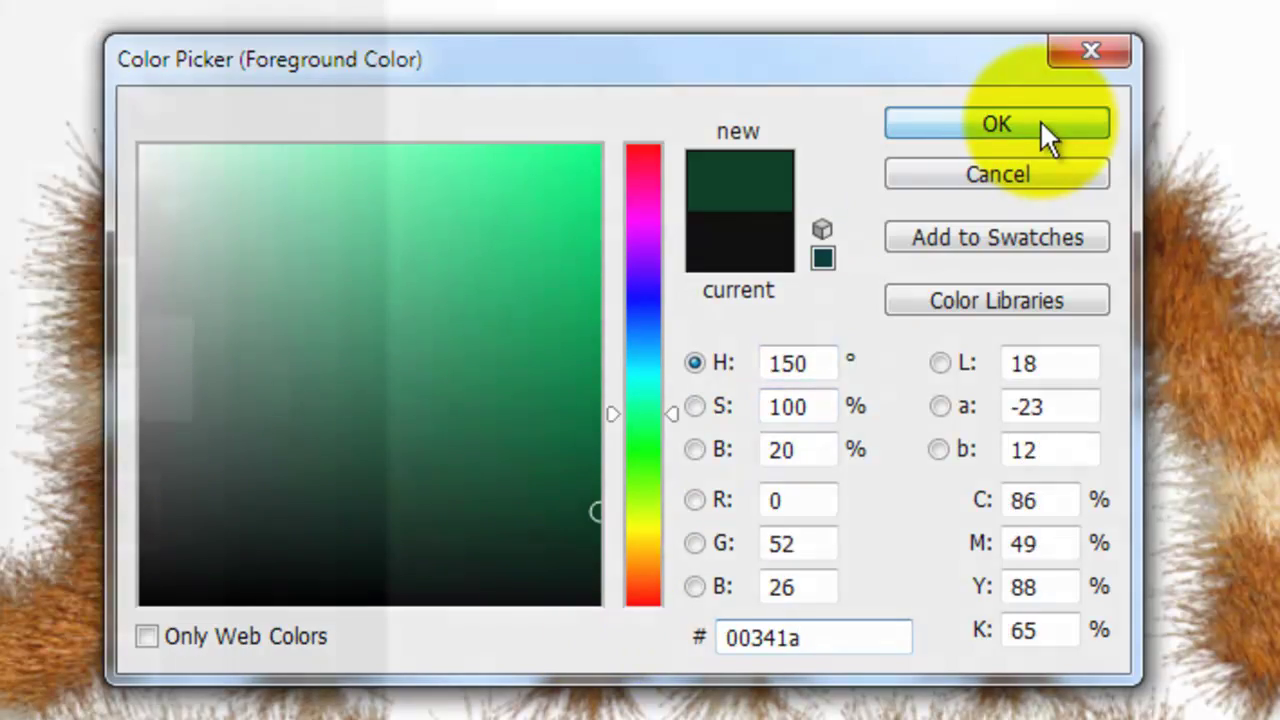
click(1040, 122)
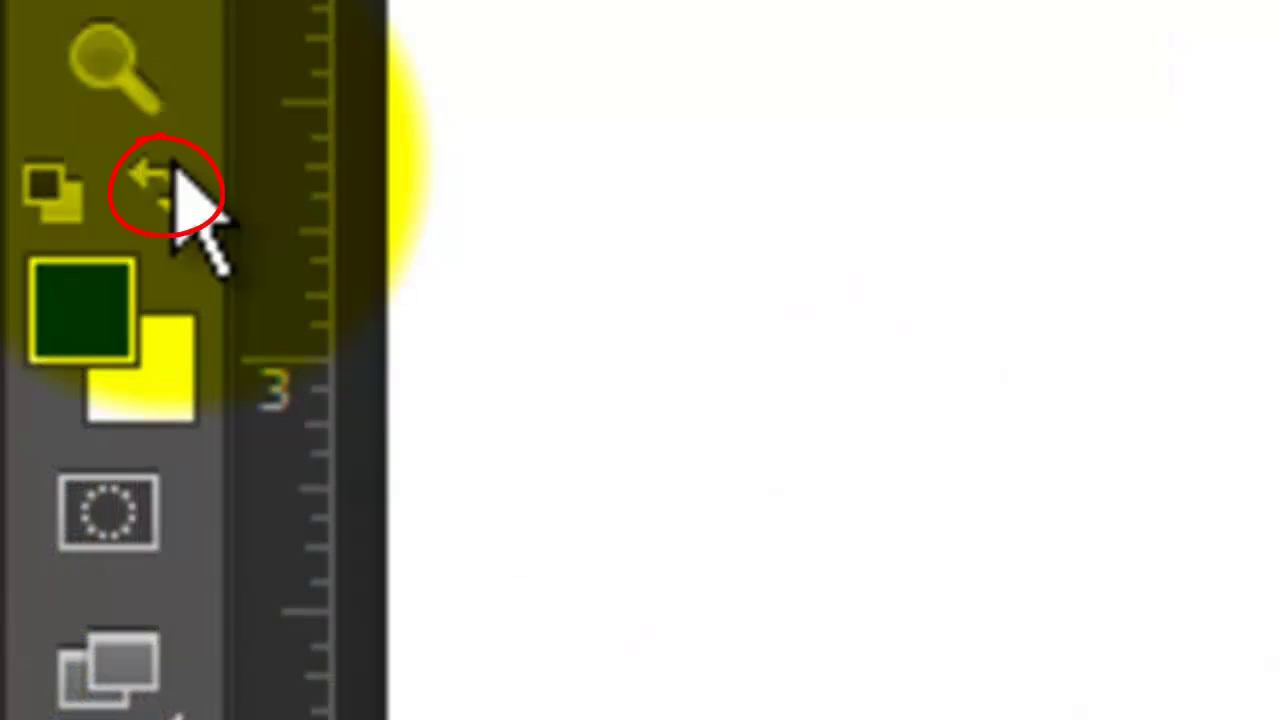
click(166, 165)
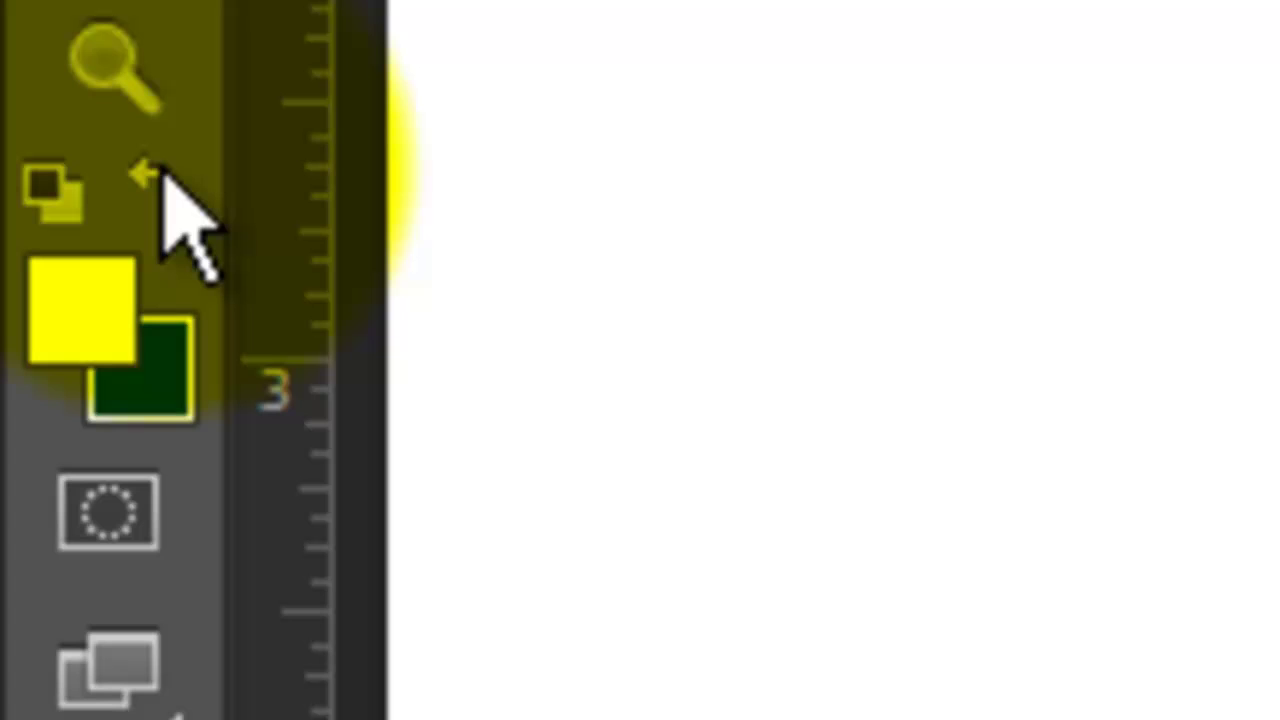
- Set the foreground colour to green 1c6e00
click(94, 290)
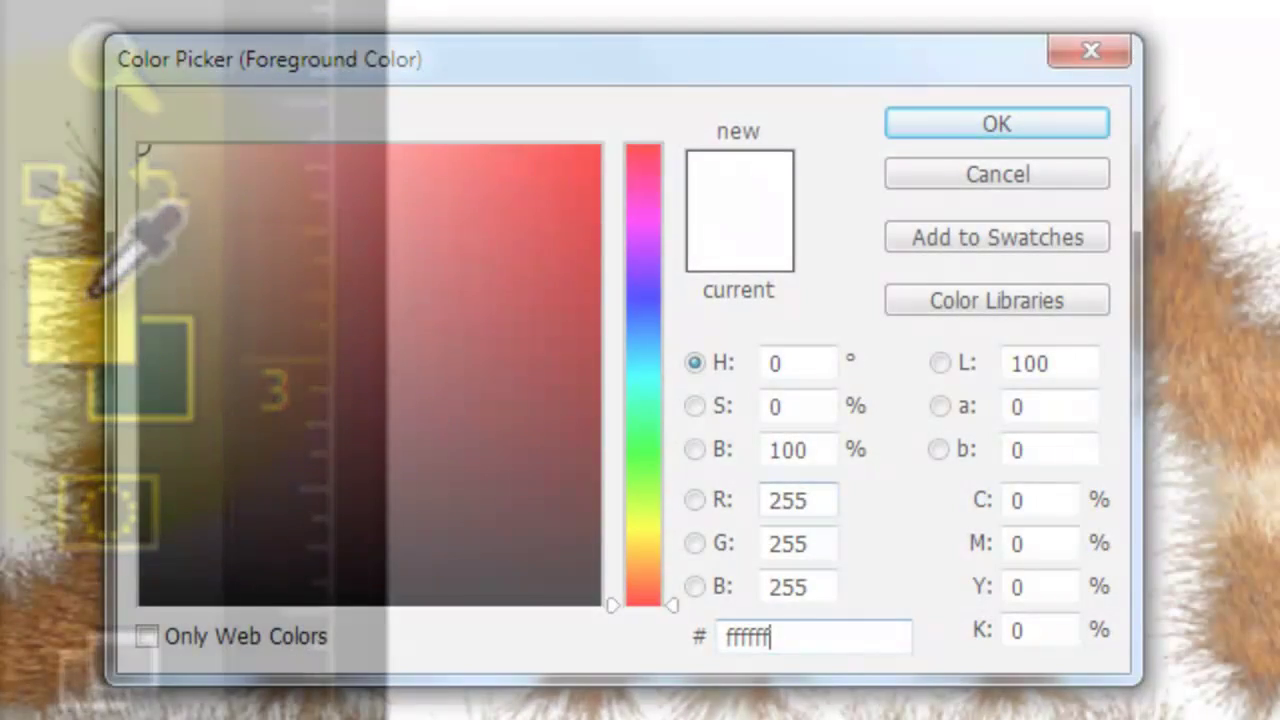
double_click(750, 637)
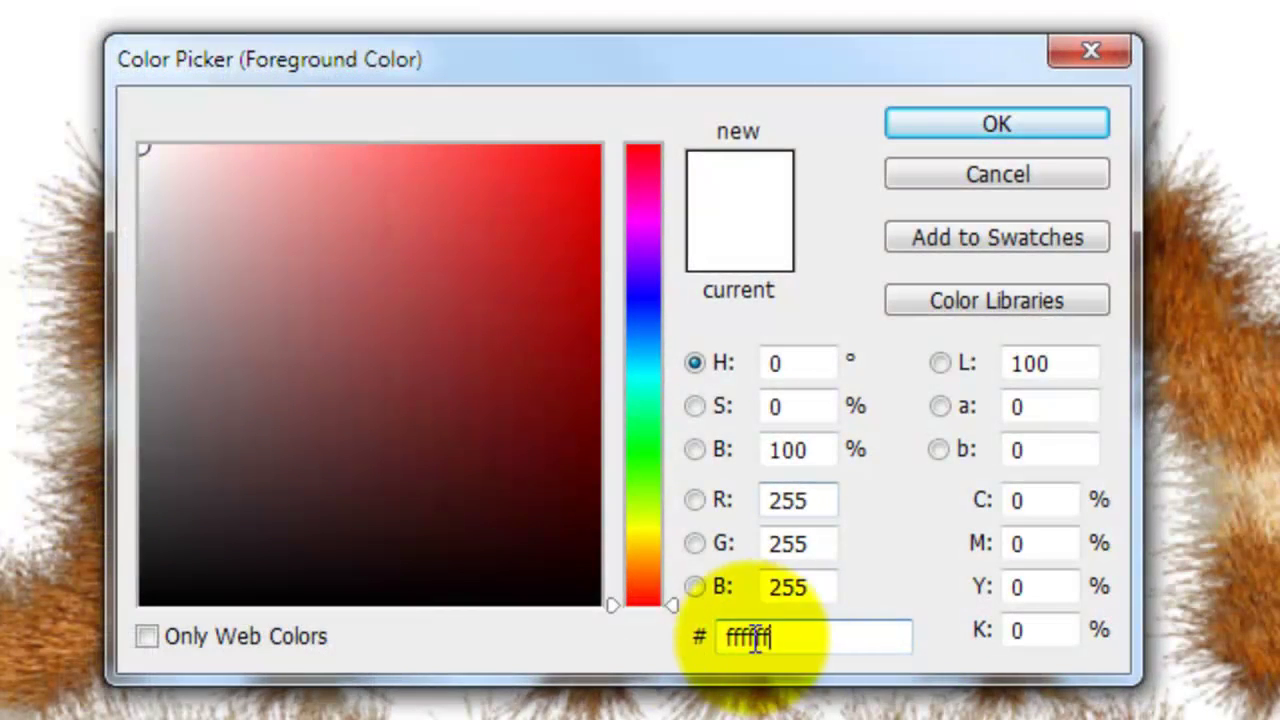
text(1c6e00)
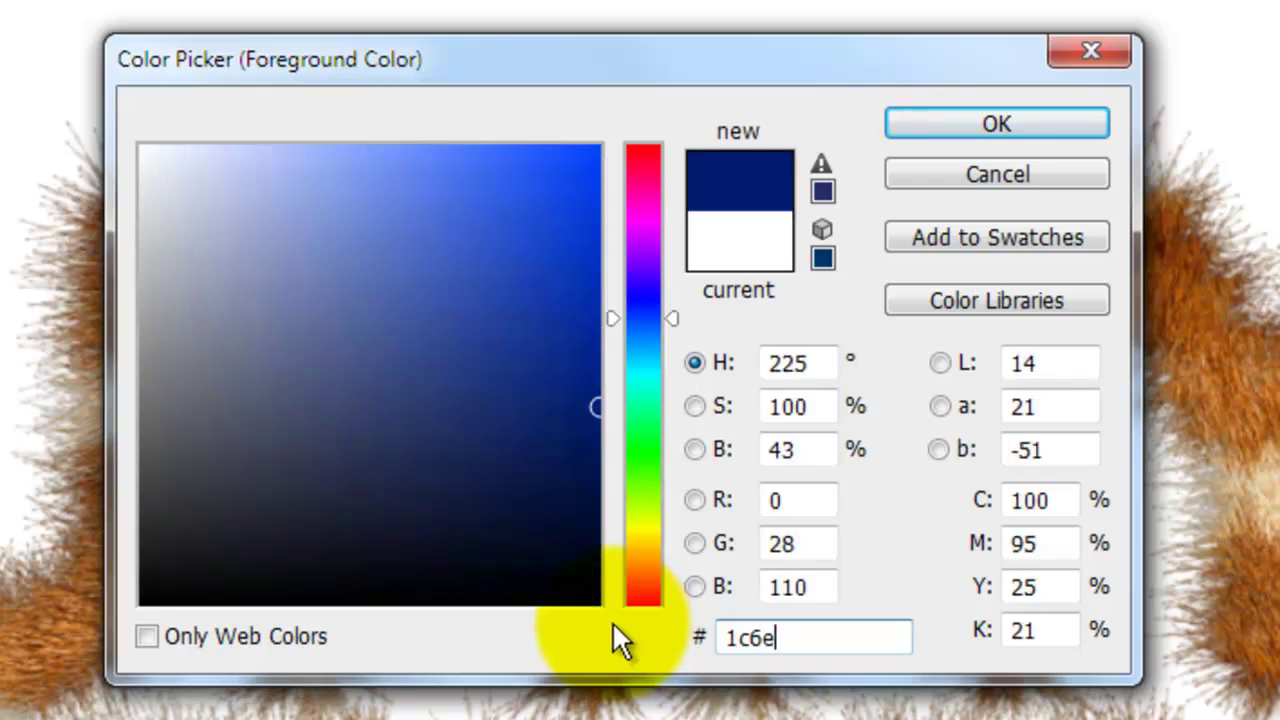
click(973, 125)
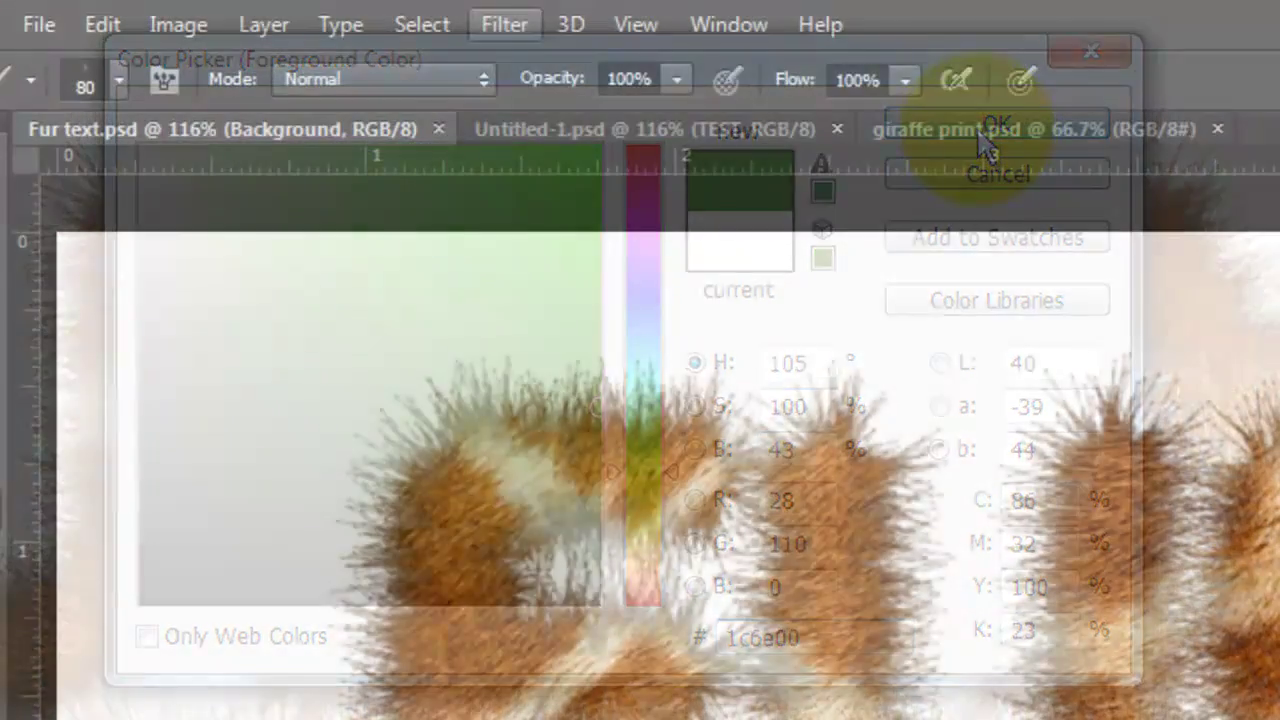
click(500, 24)
mouse_move(550, 512)
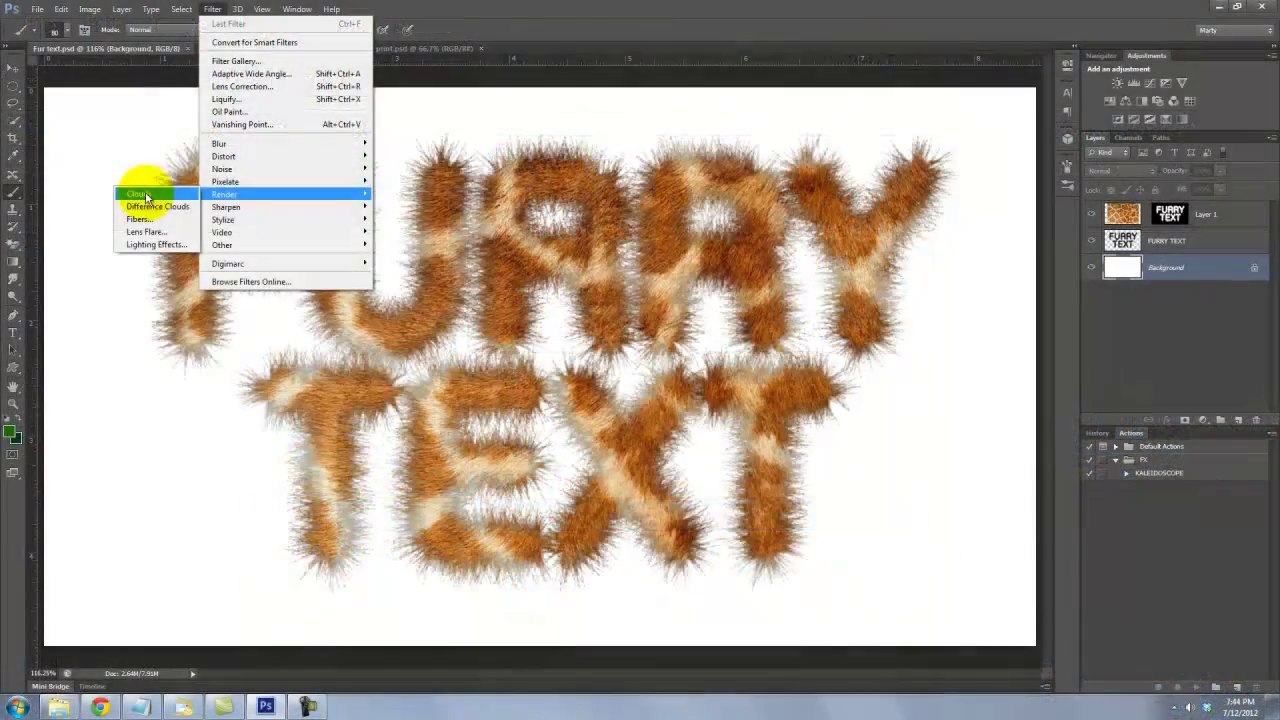
- Render green clouds on the Background, then bring up the Filter Gallery's texture filters
click(326, 511)
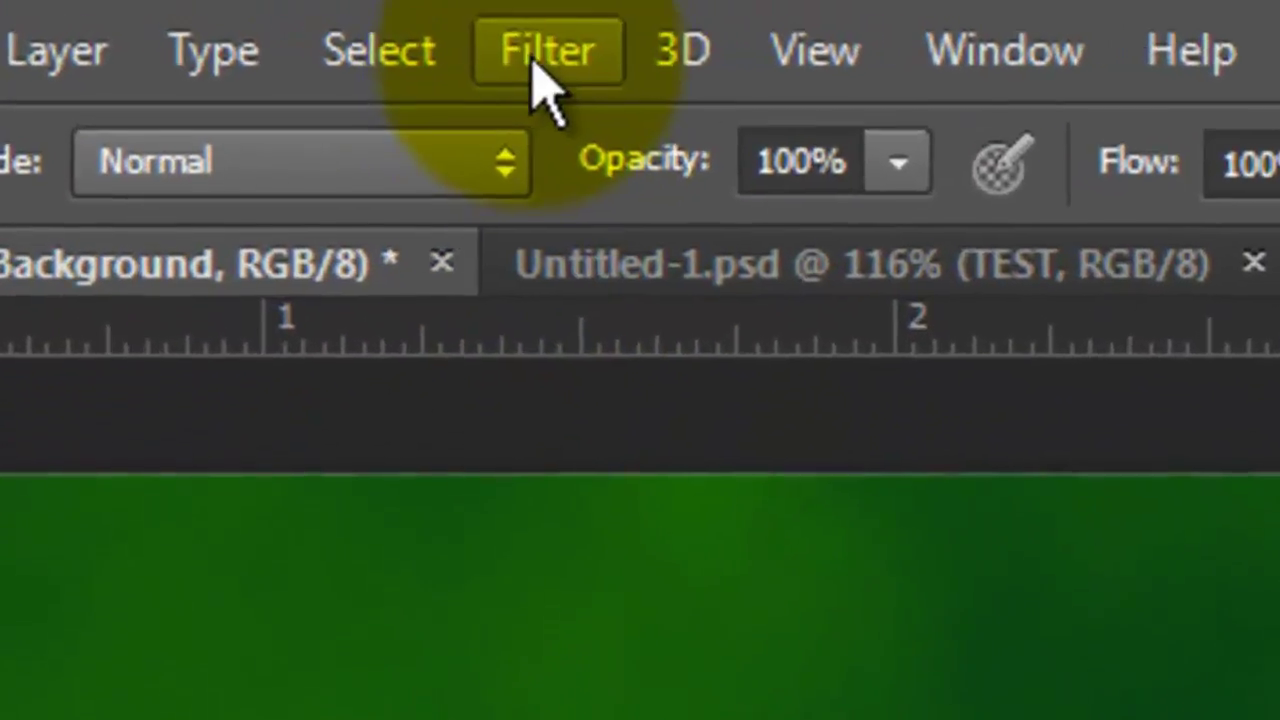
click(540, 70)
click(636, 345)
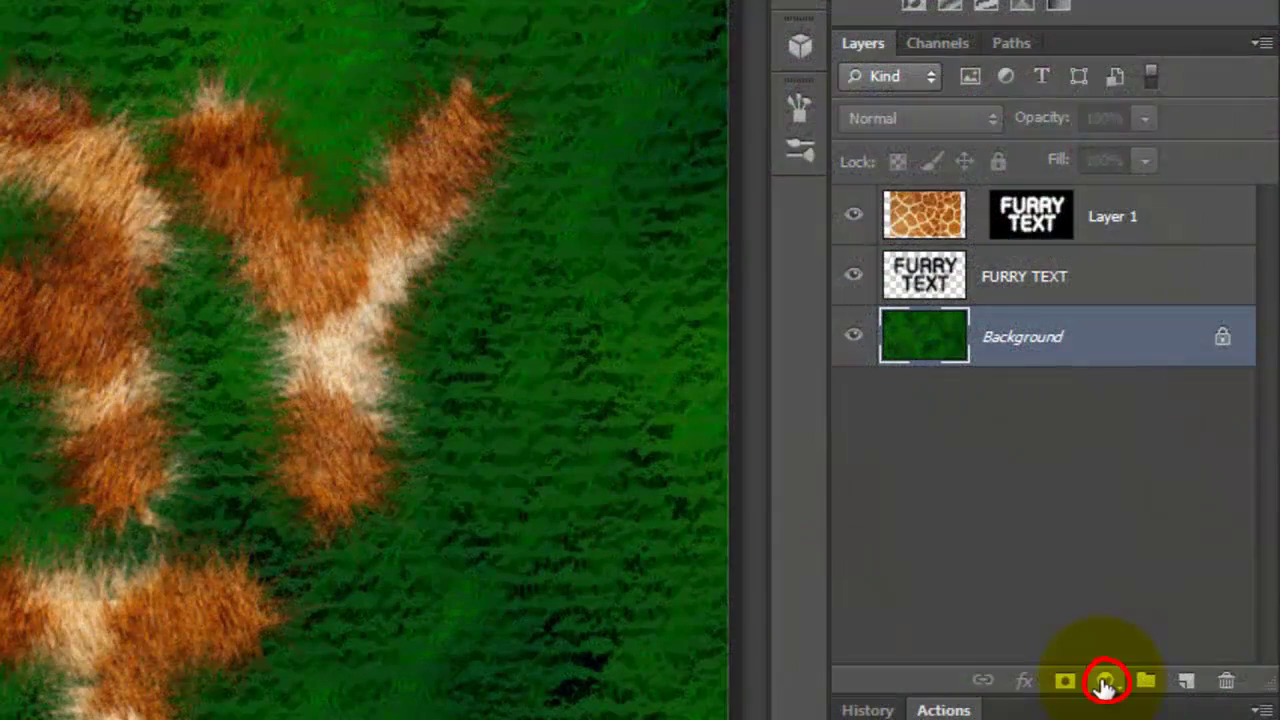
- Add a Brightness/Contrast adjustment with brightness 27 and contrast 100, then select Layer 1
click(1105, 683)
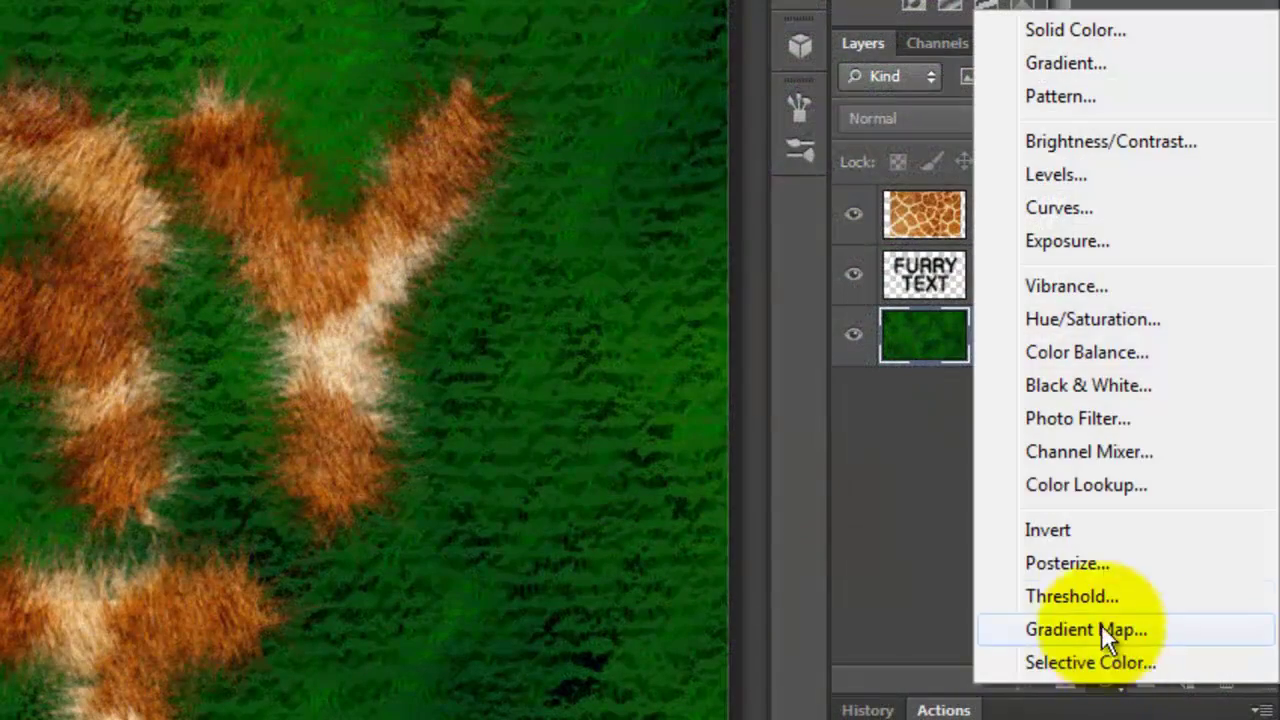
click(1115, 142)
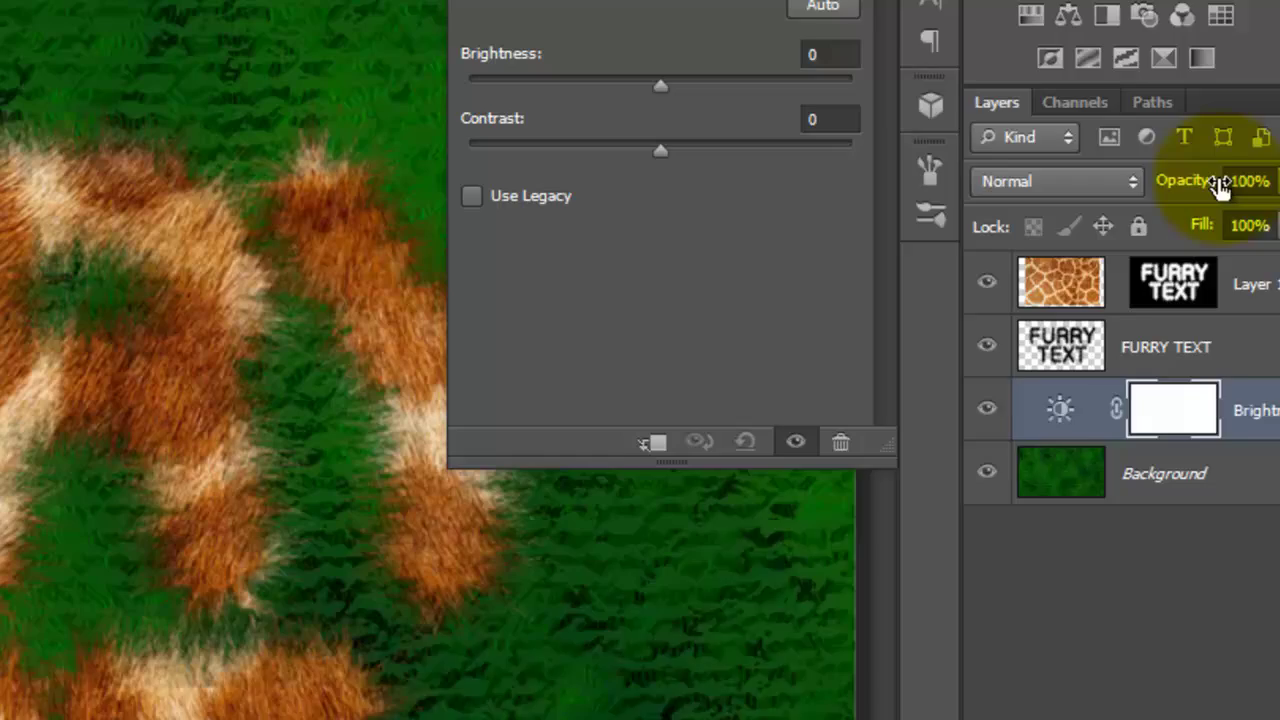
click(1125, 207)
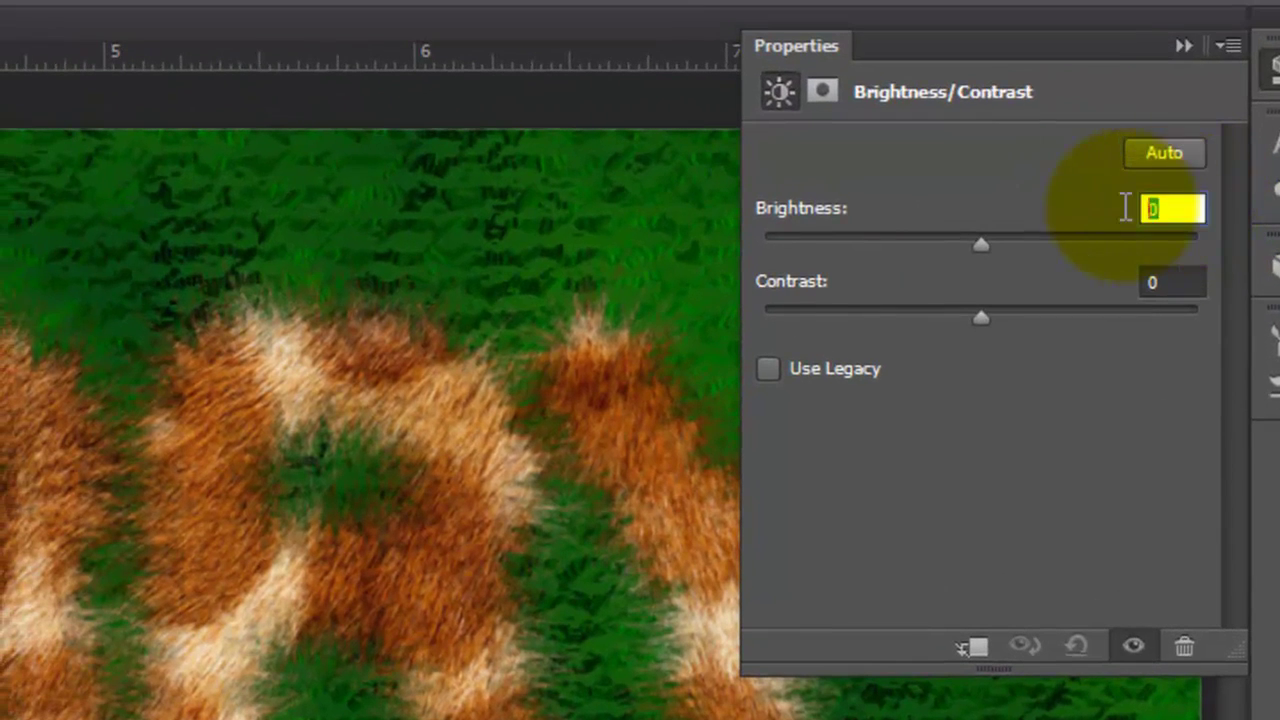
text(27)
key(Return)
click(1178, 283)
text(100)
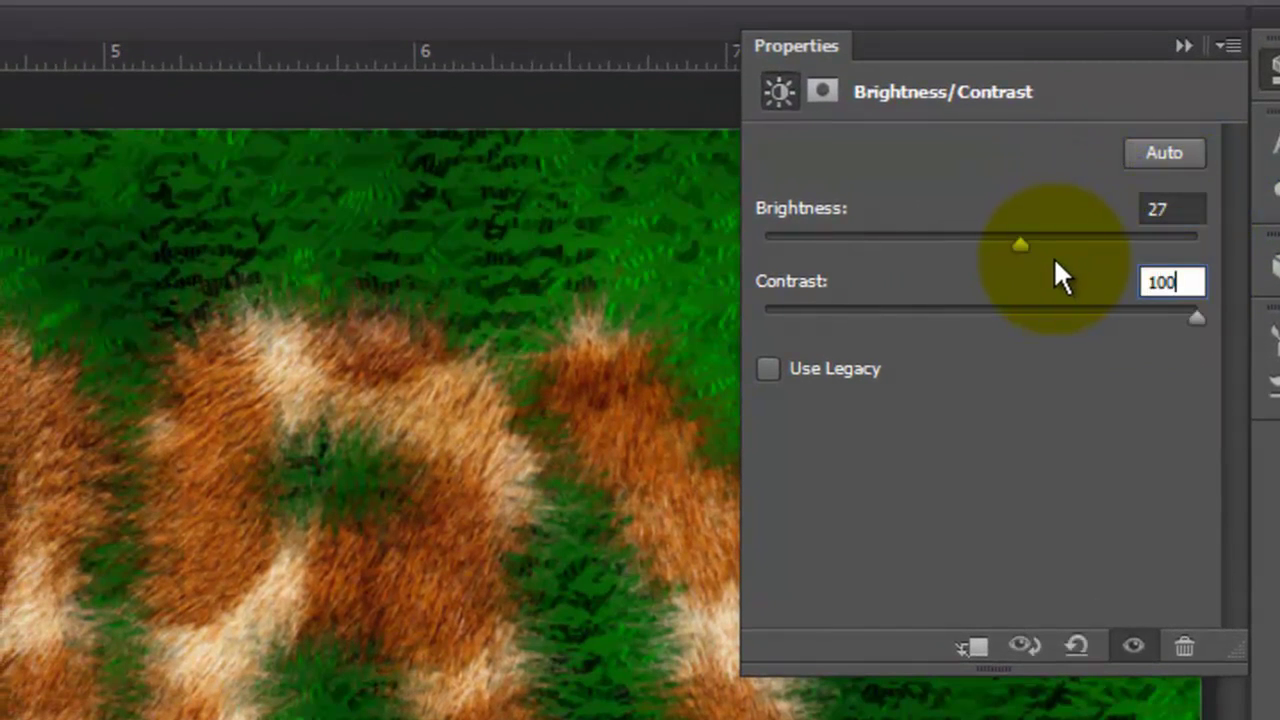
click(1182, 46)
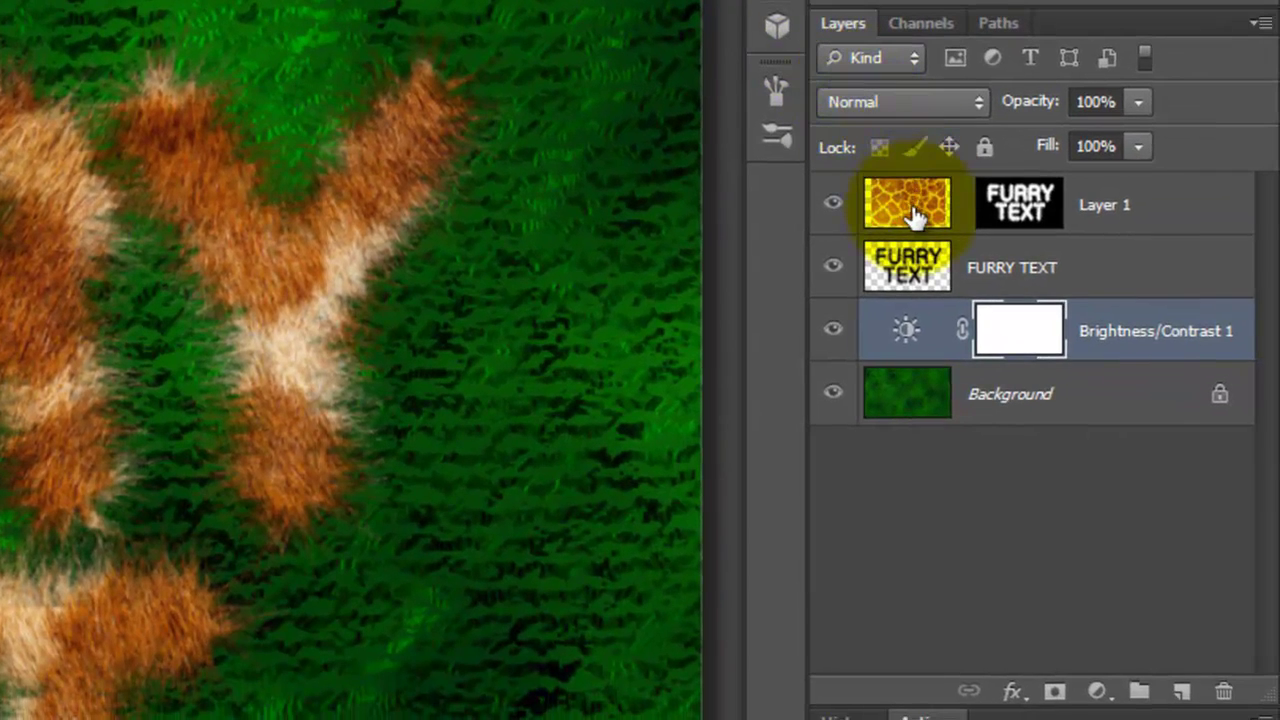
click(919, 217)
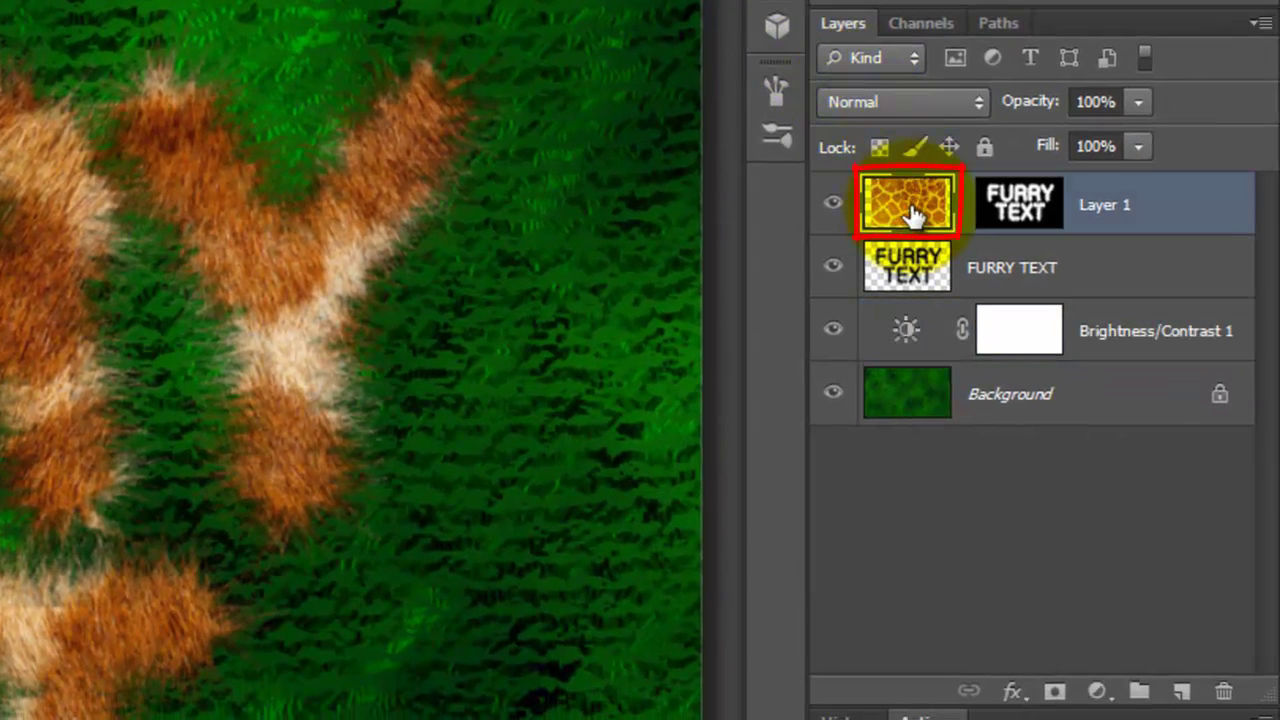
- Add a black Multiply Inner Glow with opacity 24, choke 3 and size 16
click(1013, 692)
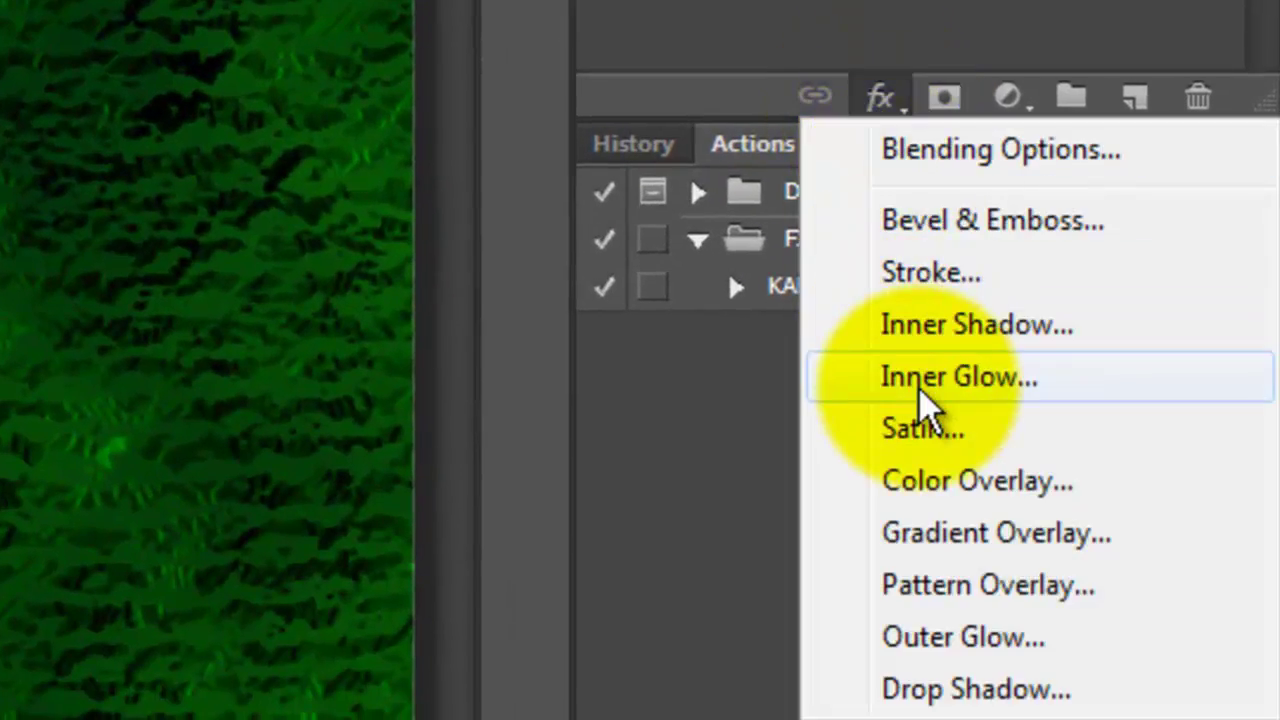
click(922, 395)
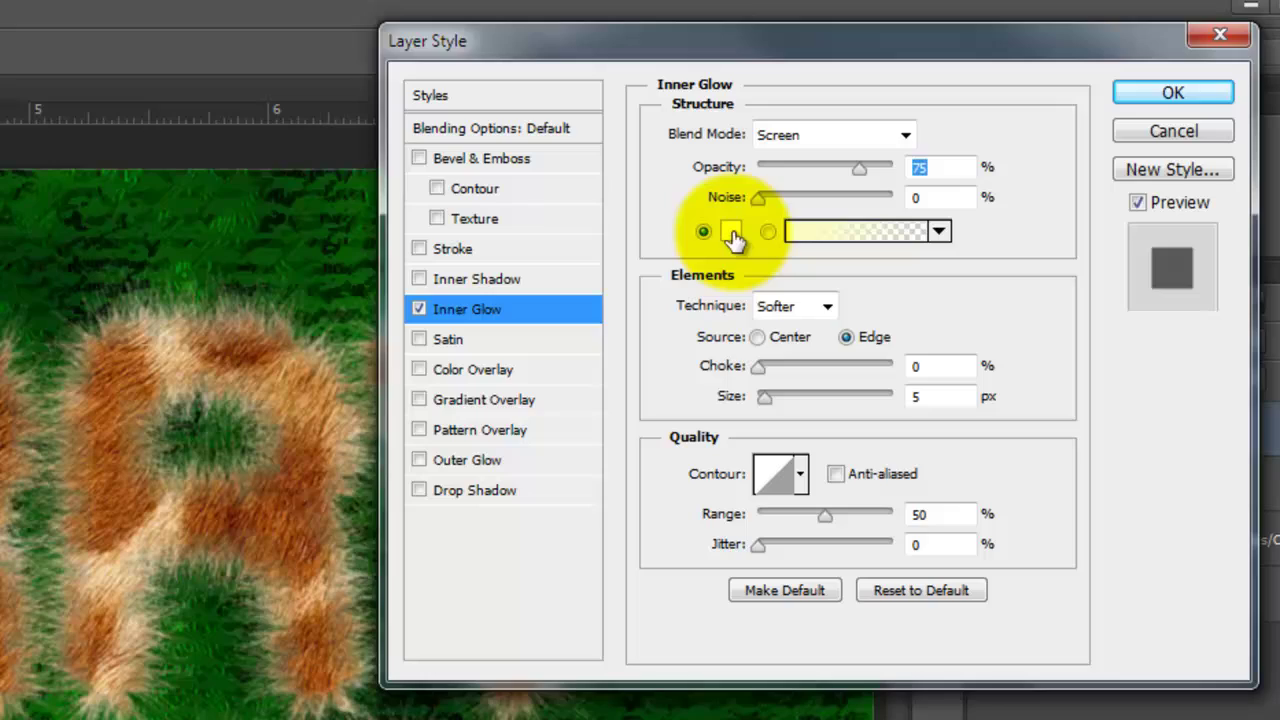
click(731, 233)
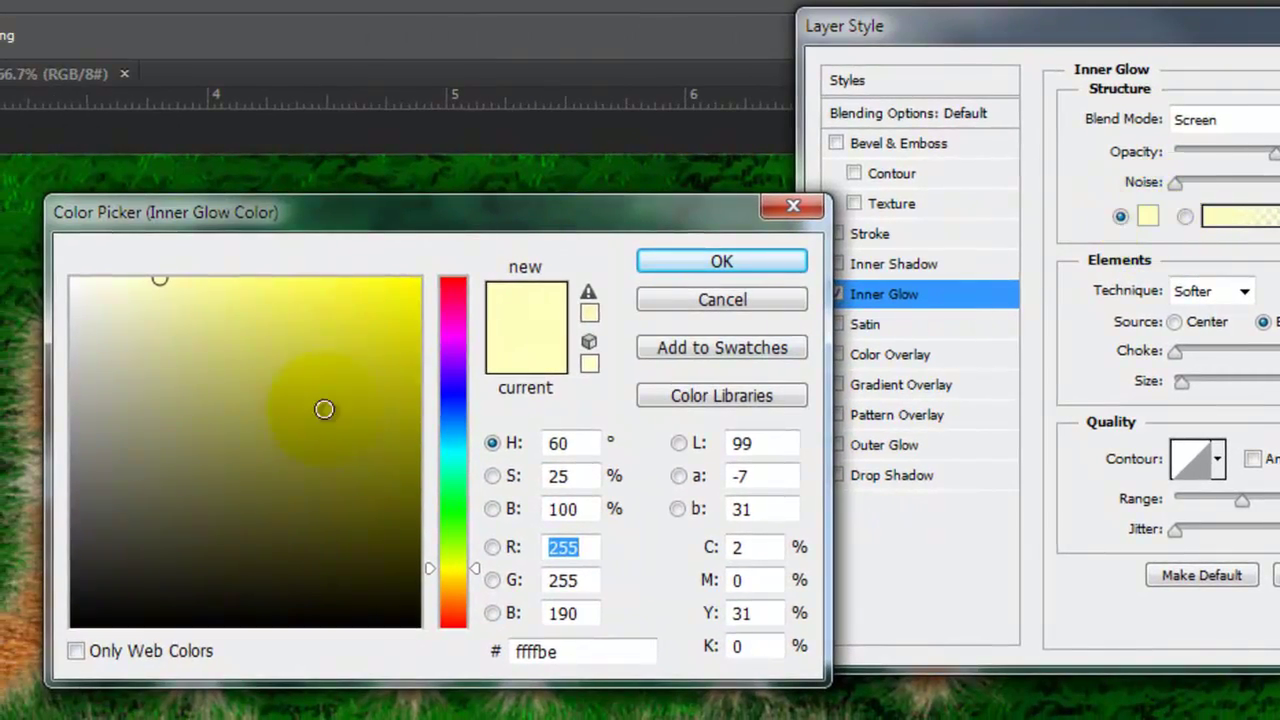
click(72, 624)
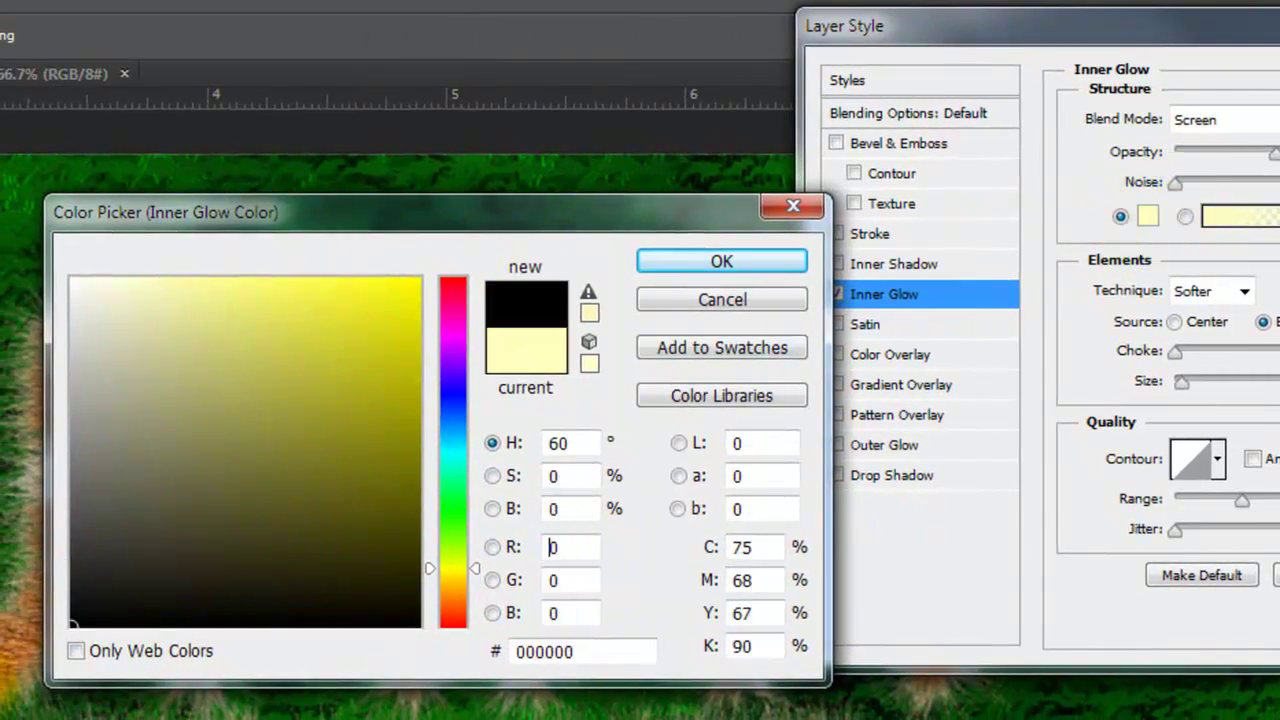
click(686, 262)
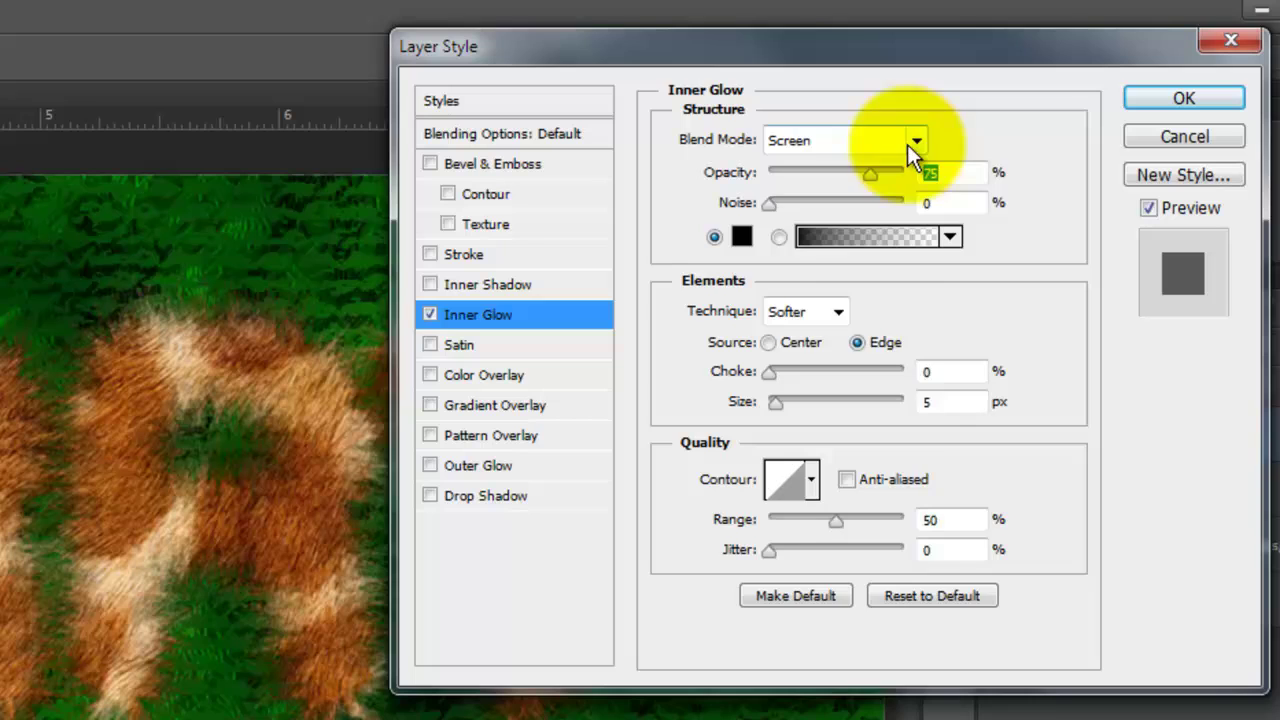
click(907, 144)
click(847, 251)
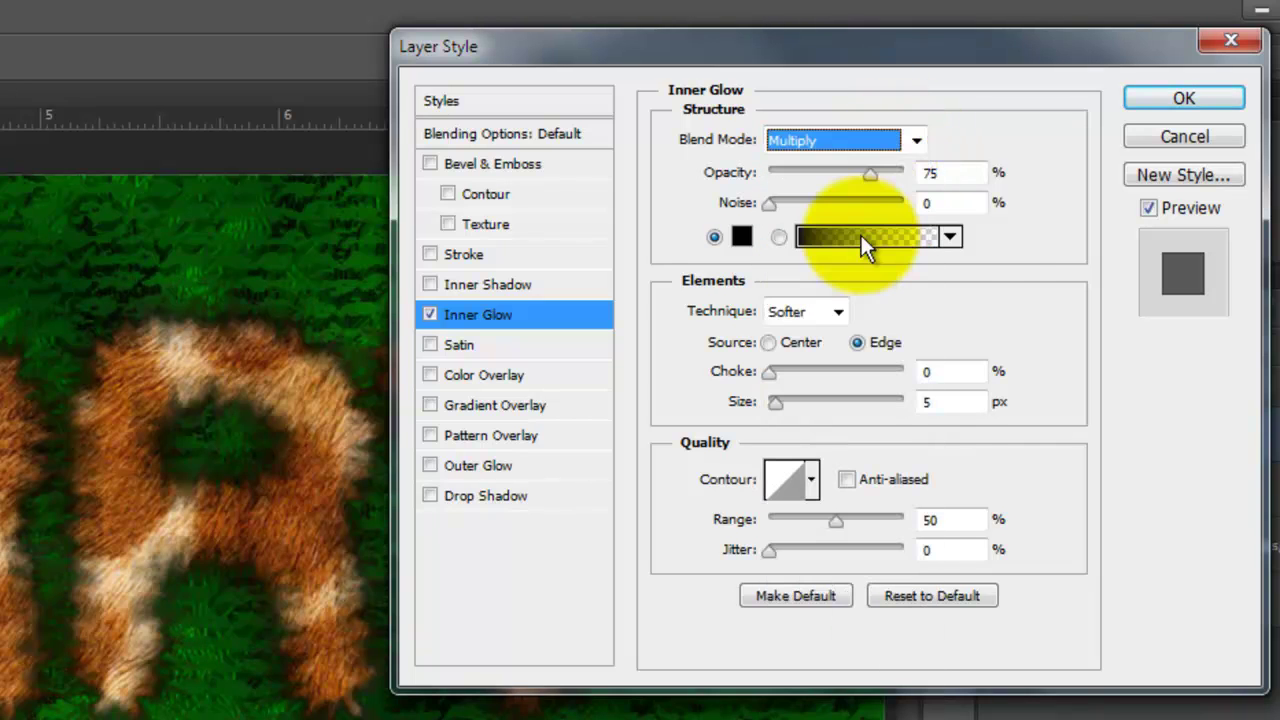
double_click(935, 173)
text(24)
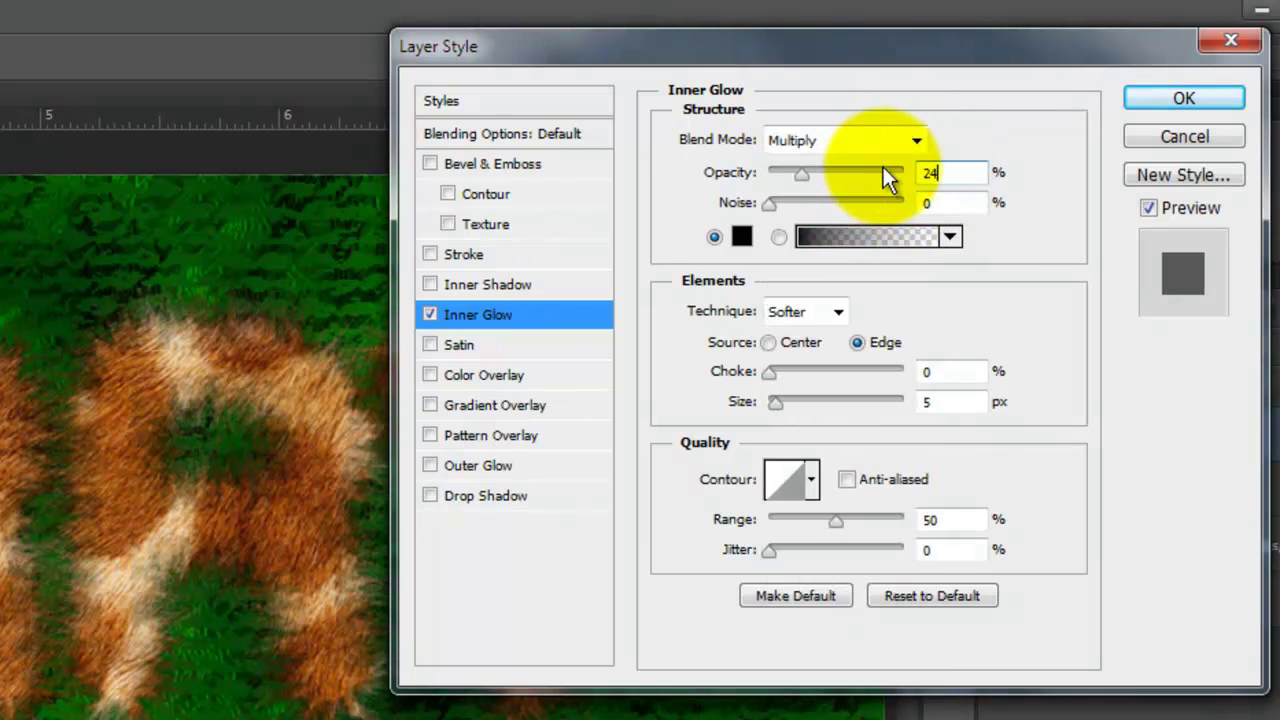
double_click(922, 371)
text(3)
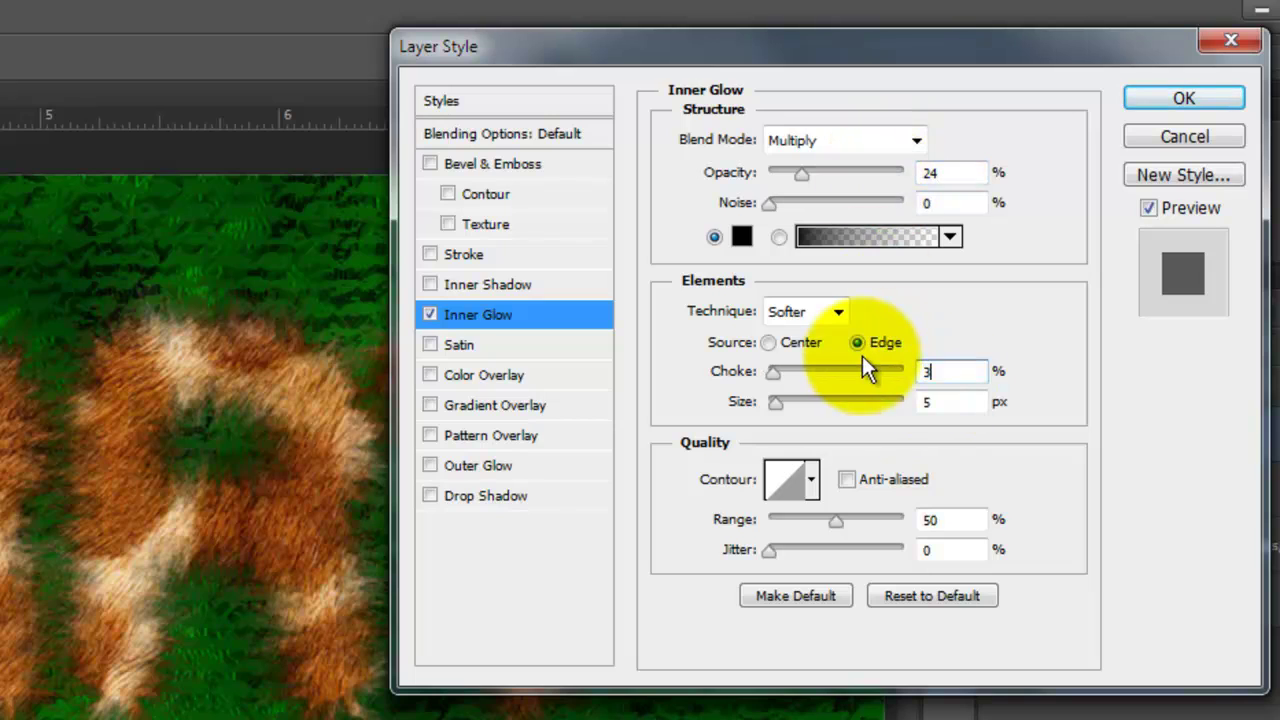
double_click(940, 401)
text(16)
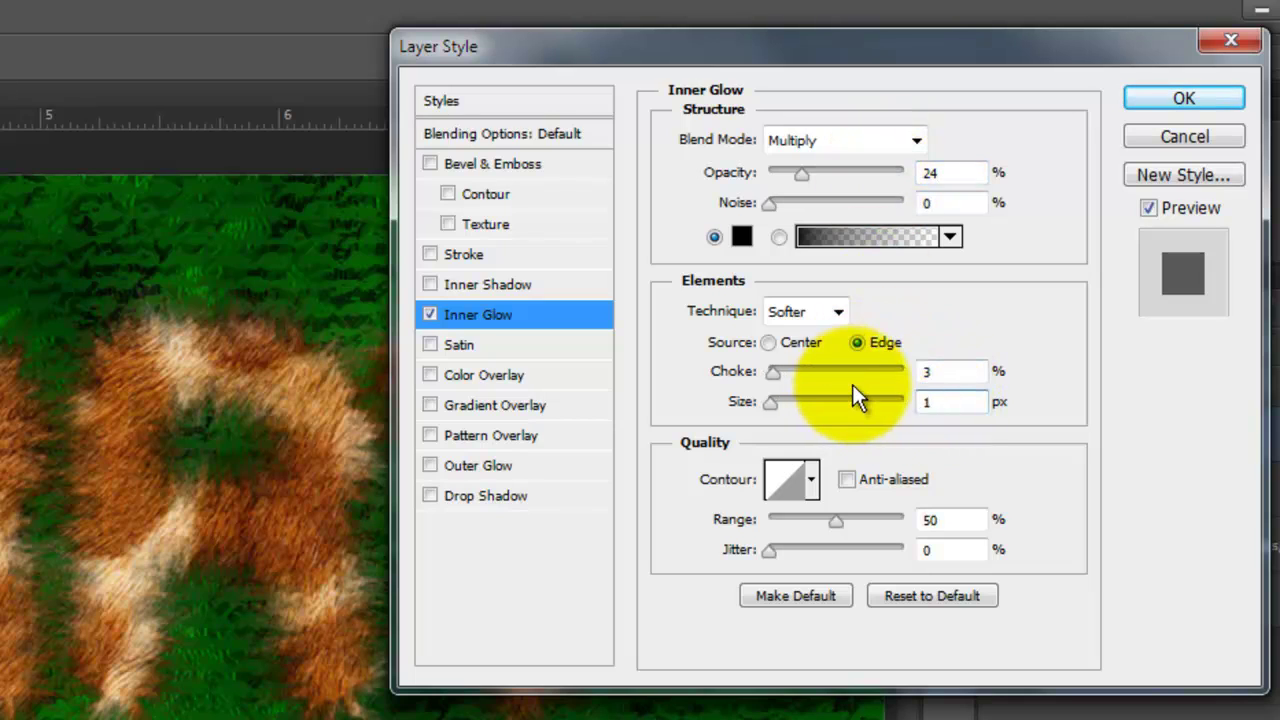
- Add a Drop Shadow at 44% opacity, 135° angle, distance 37, size 0, and apply
click(480, 494)
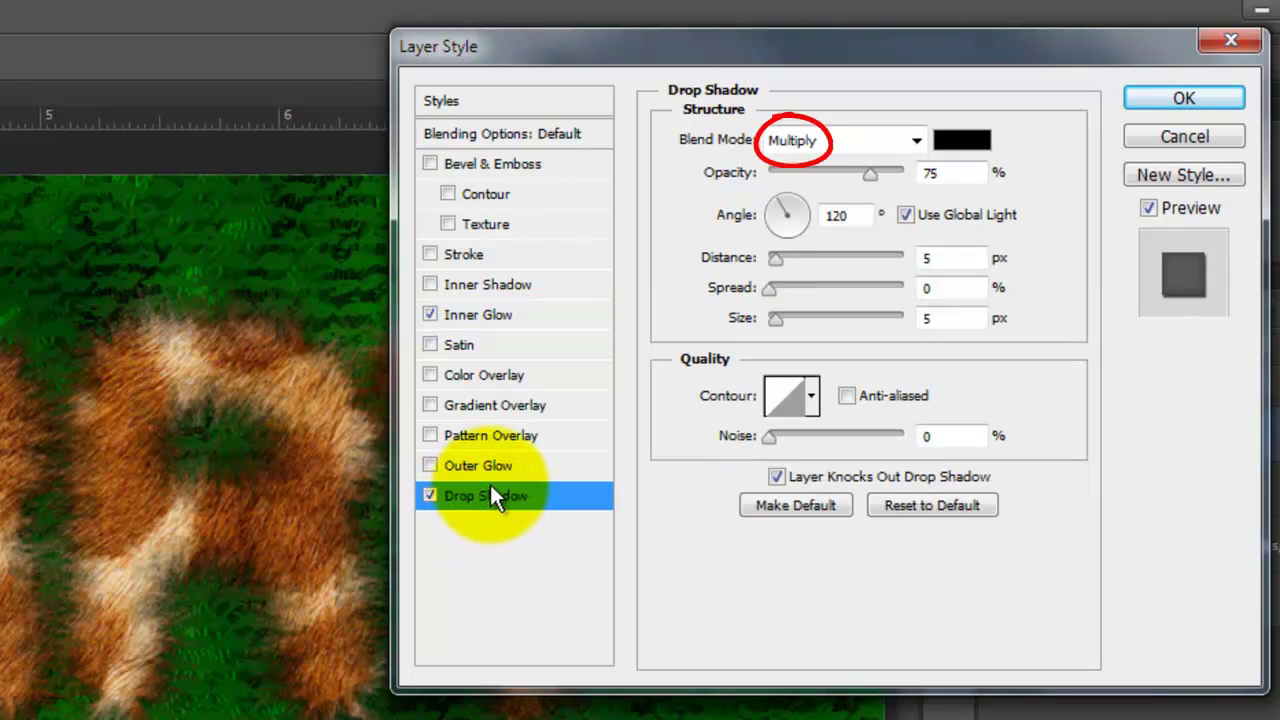
double_click(940, 172)
text(44)
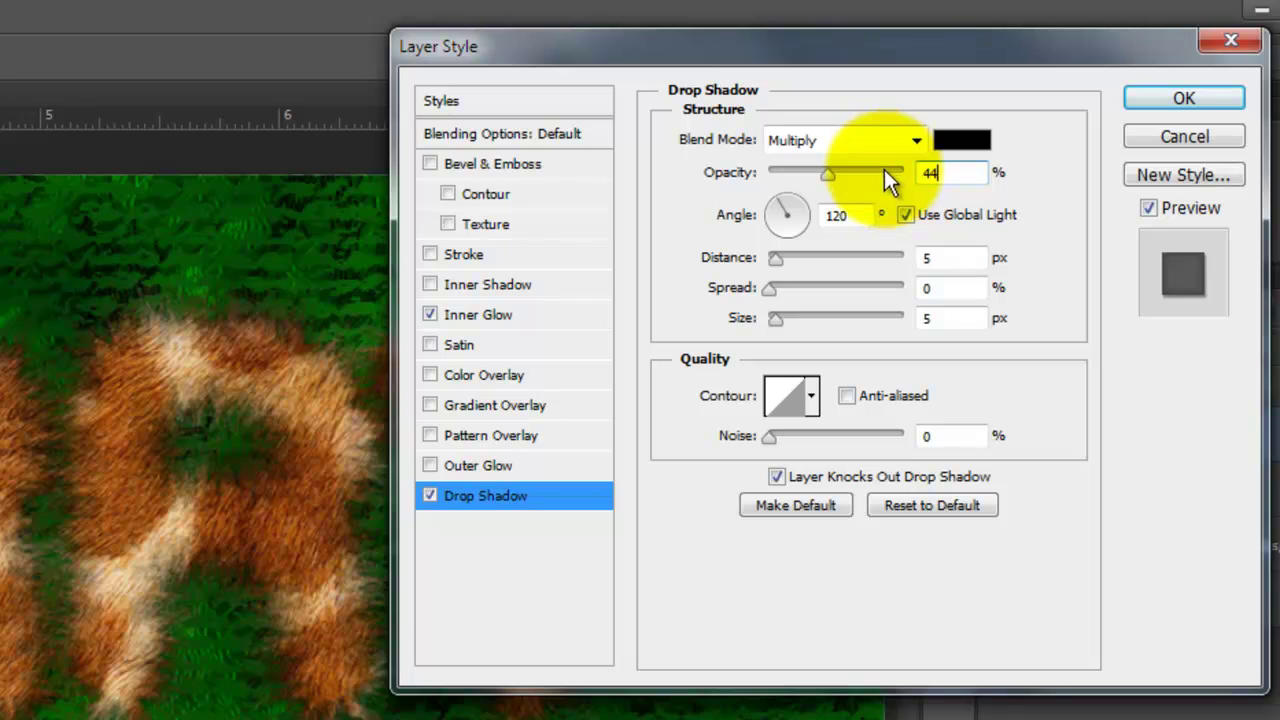
double_click(836, 215)
text(135)
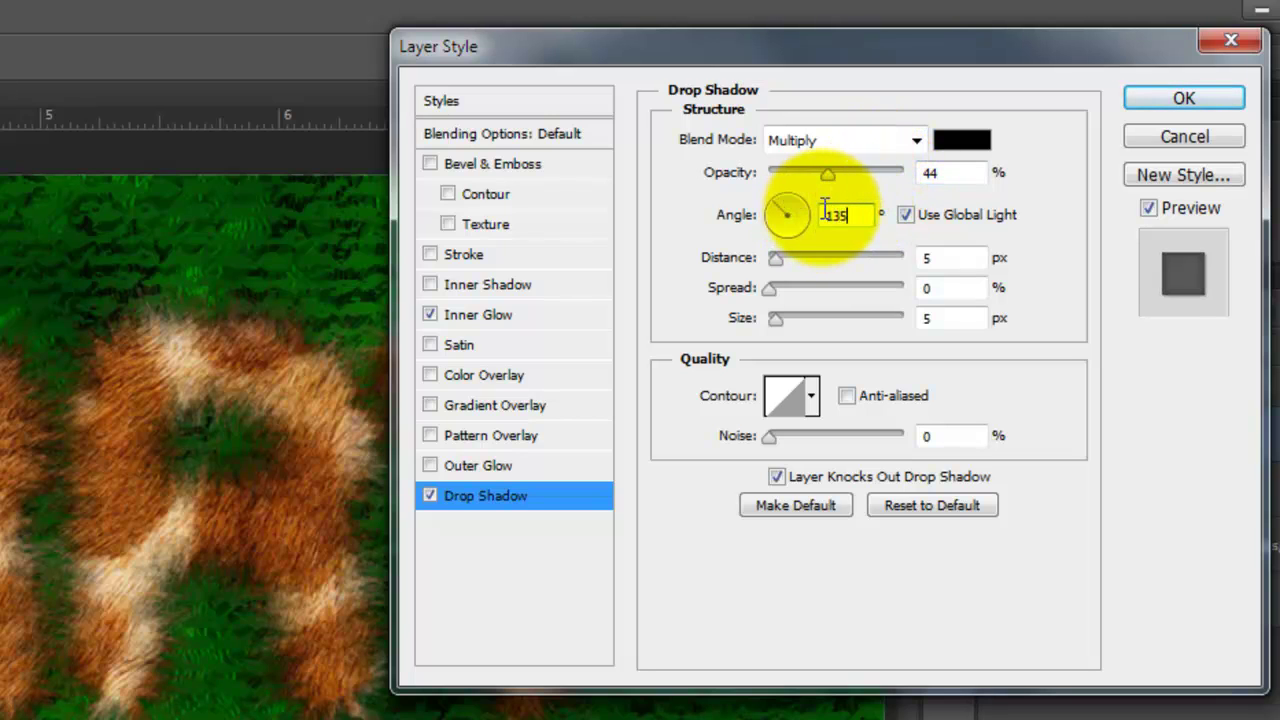
key(Tab)
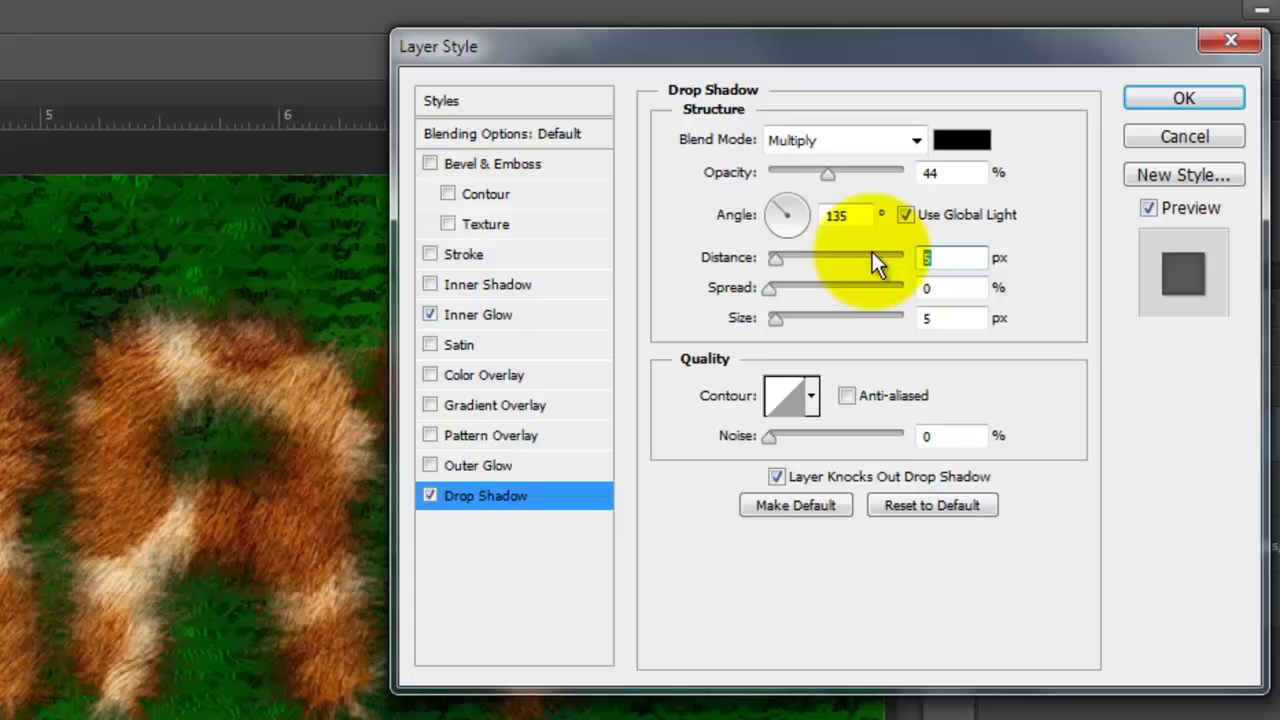
text(37)
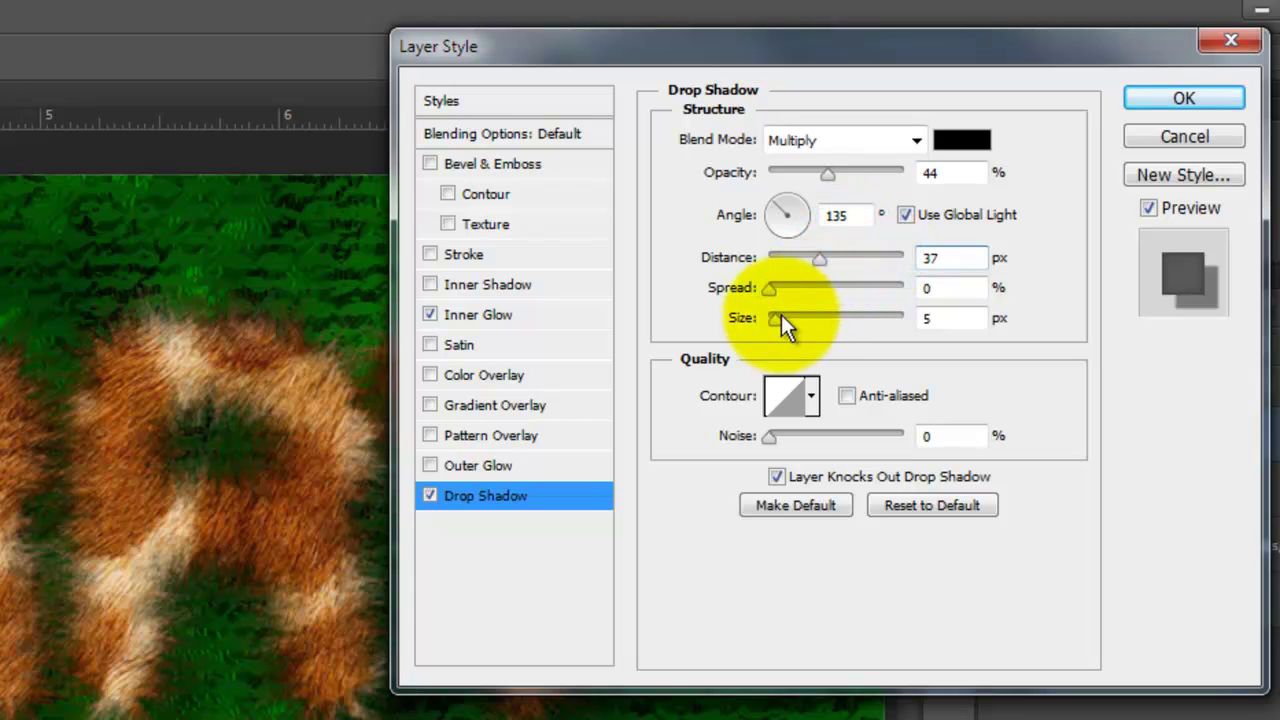
drag(776, 318, 739, 319)
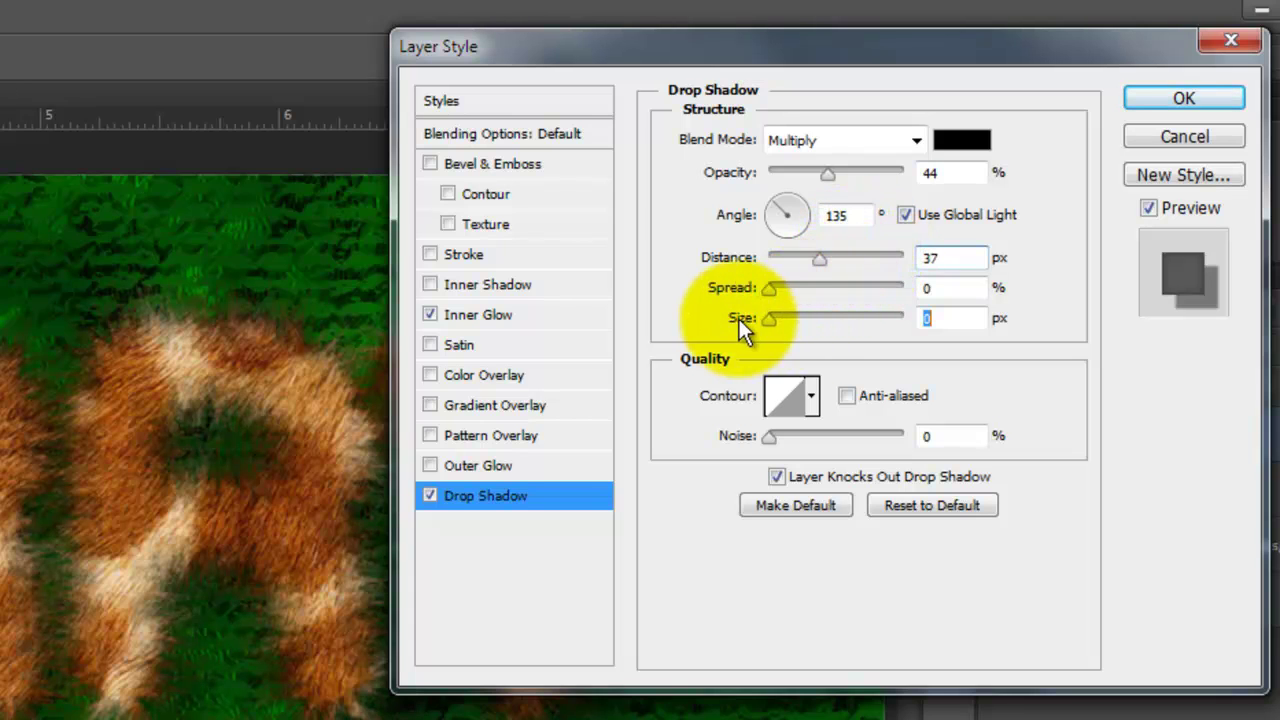
click(1176, 99)
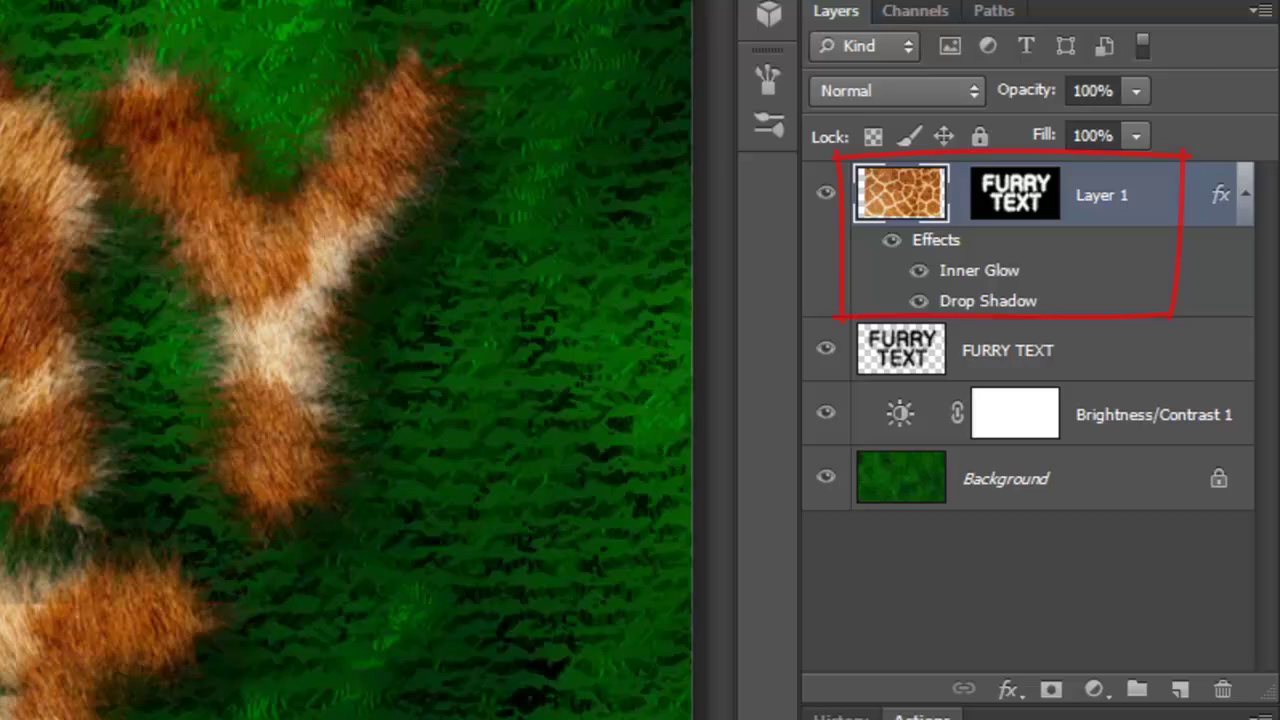
- Duplicate Layer 1 with its Inner Glow hidden, and add an empty Layer 2 above Brightness/Contrast 1
key(ctrl+j)
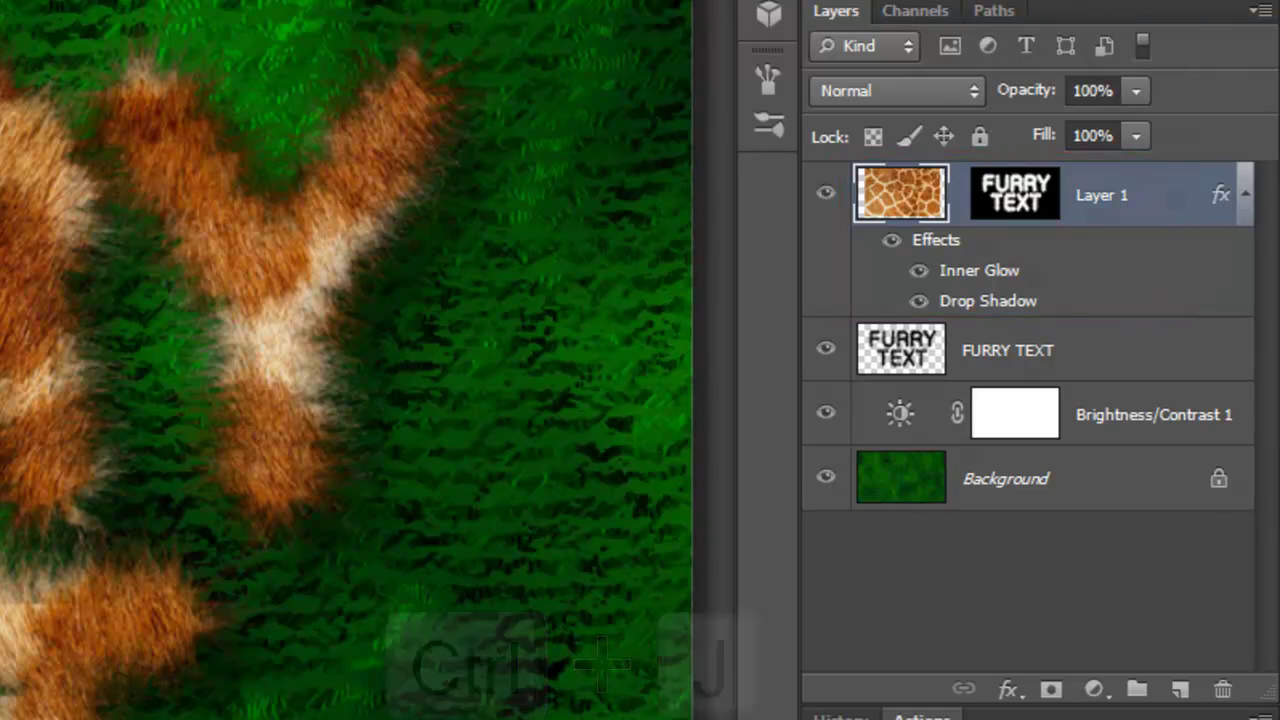
click(916, 274)
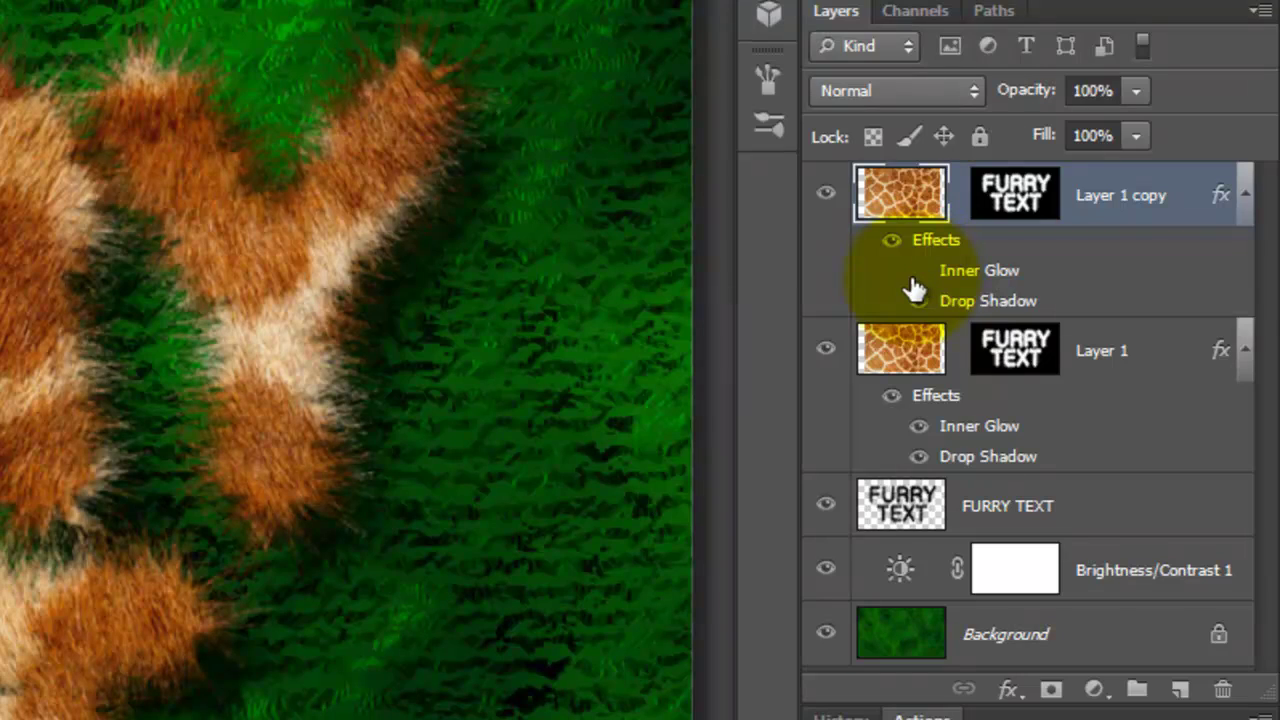
click(918, 567)
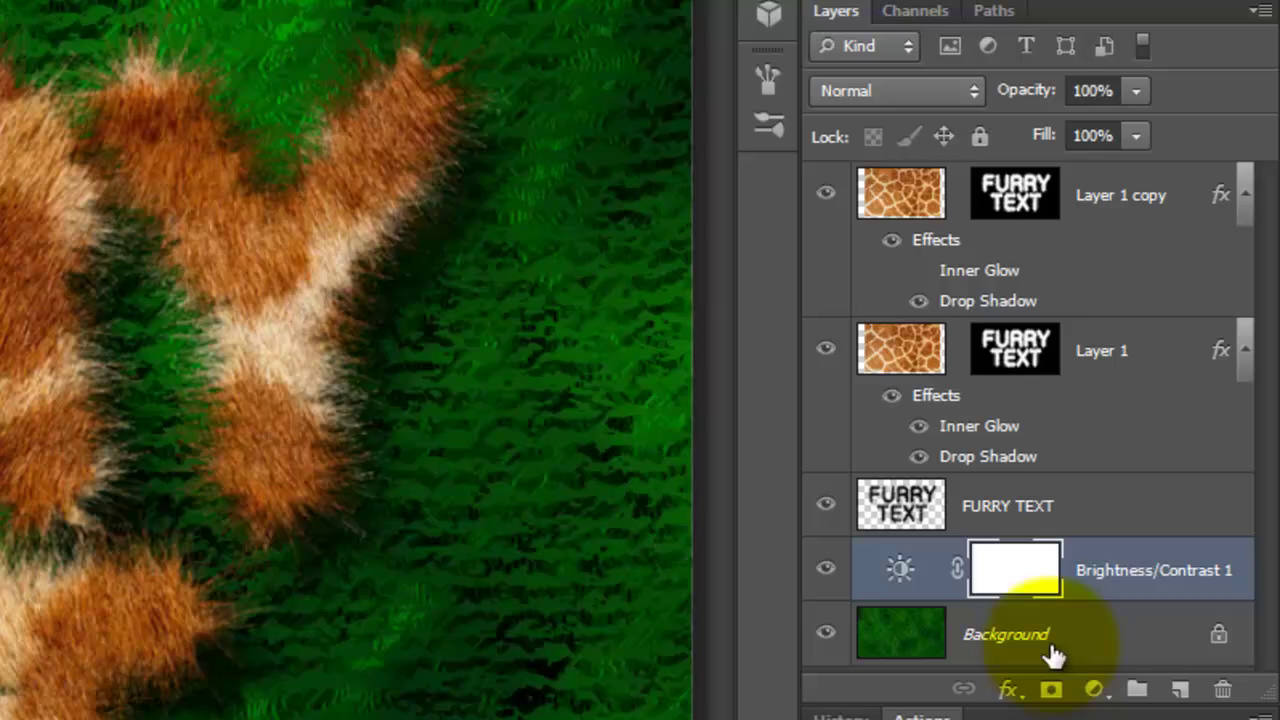
click(1181, 690)
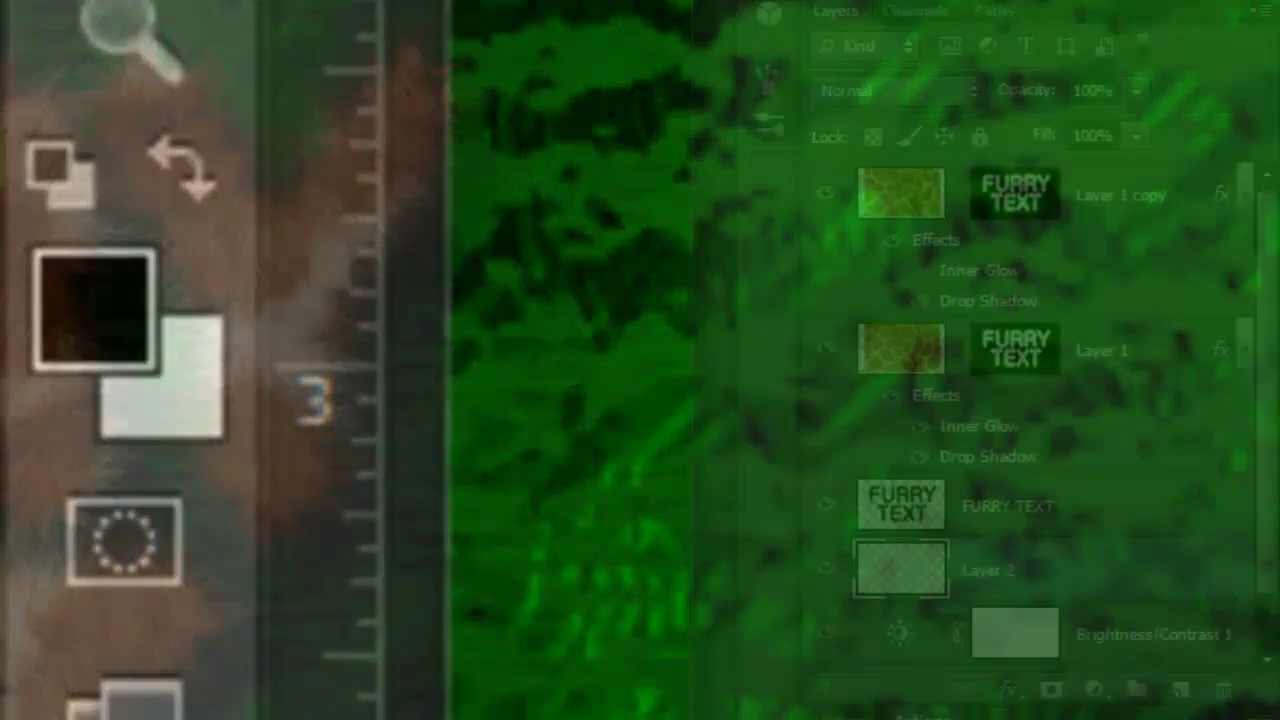
- Fill Layer 2 with black and set its opacity to 45%
key(alt+Delete)
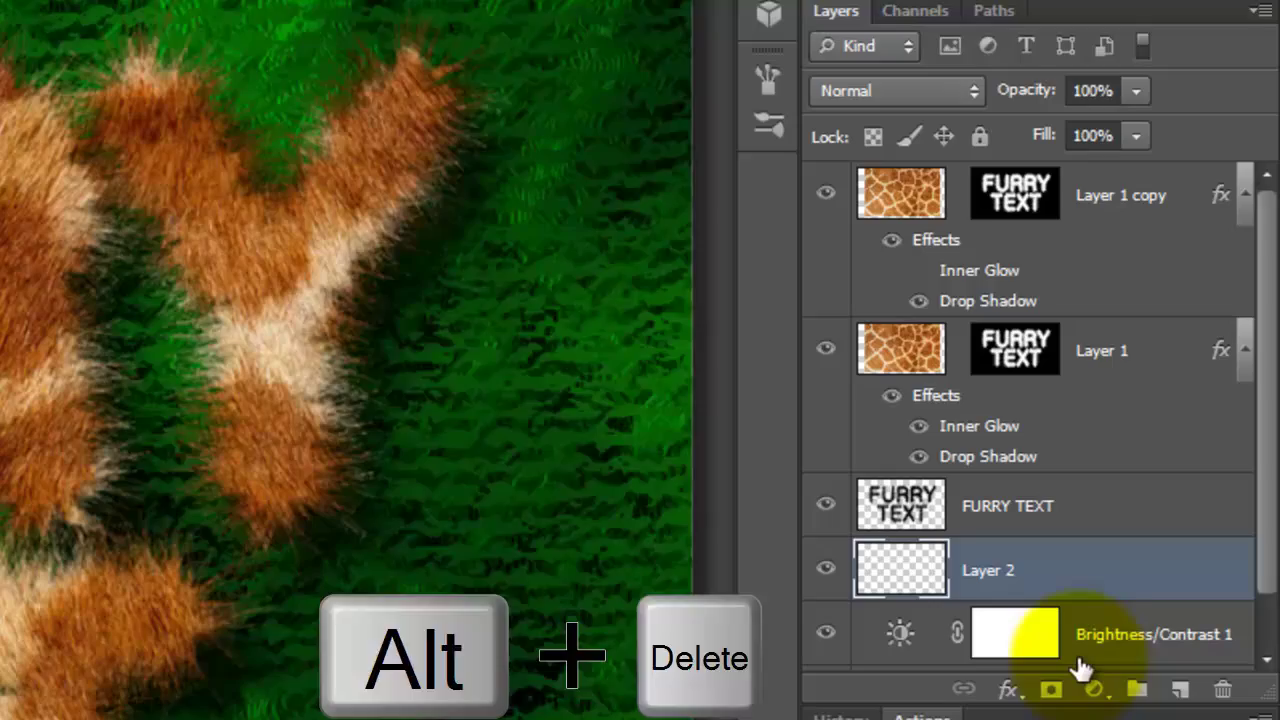
key(alt+Delete)
click(1100, 88)
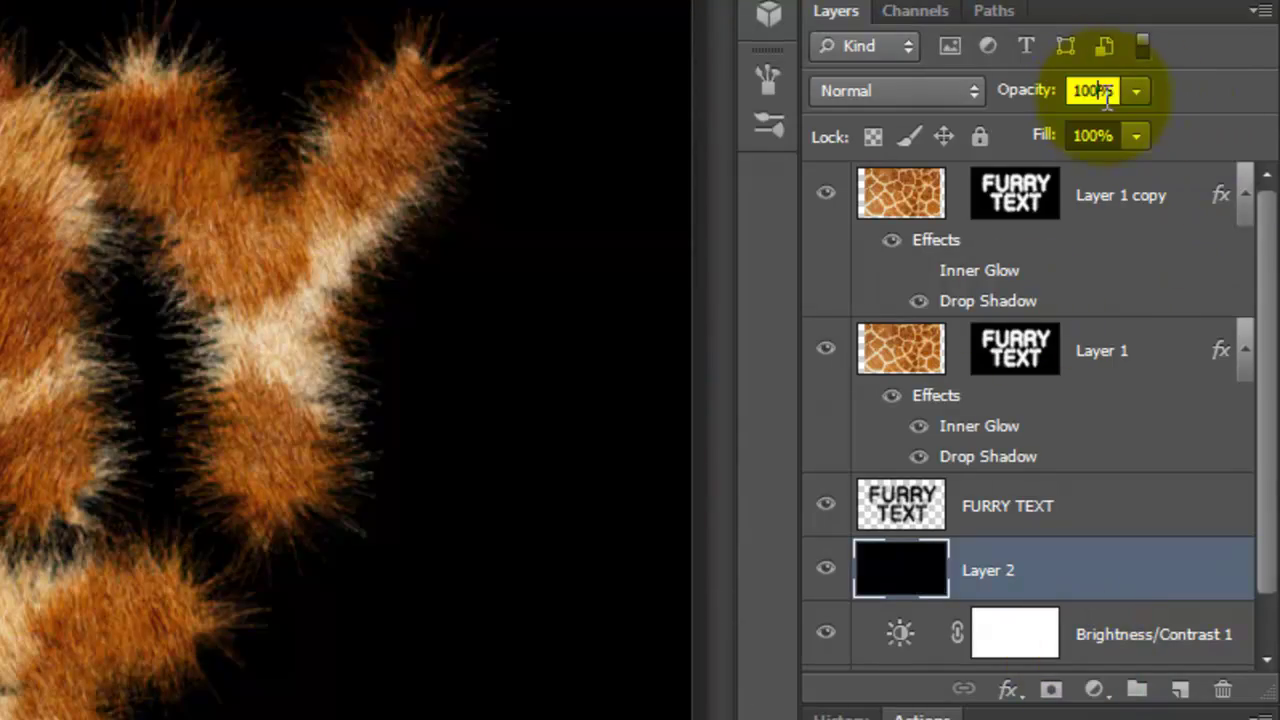
text(45)
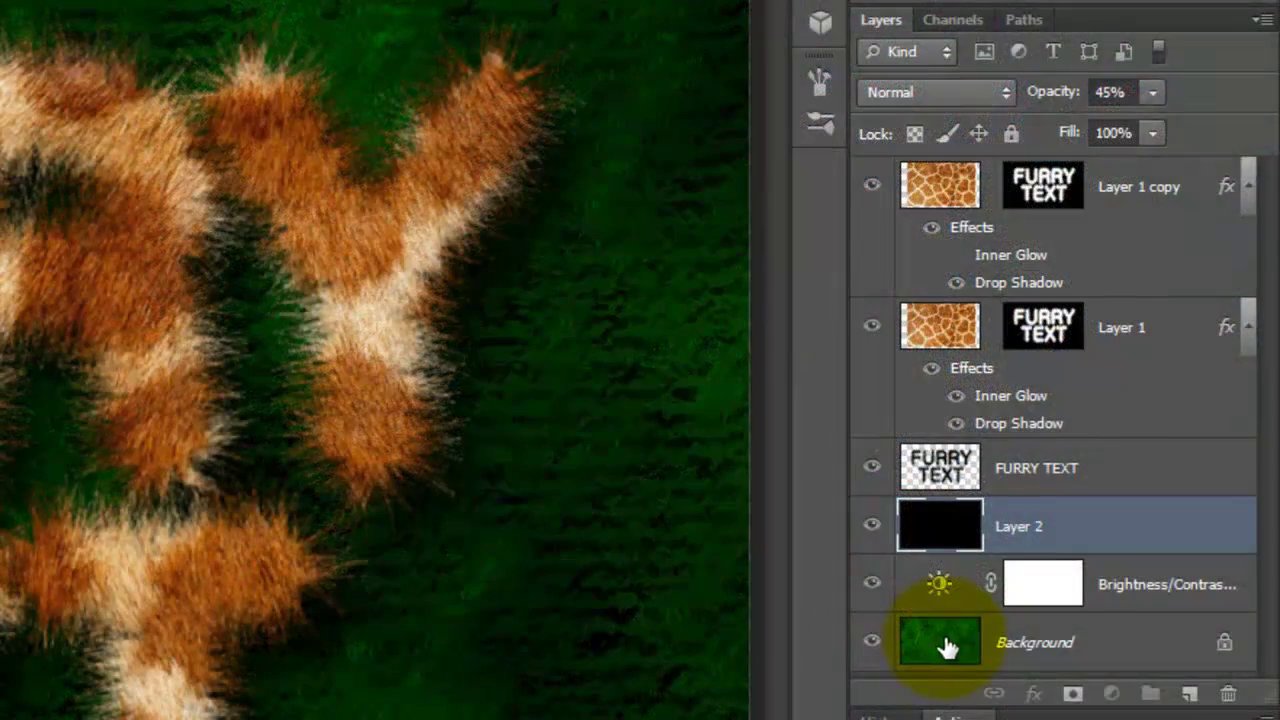
- Add a Hue/Saturation adjustment above the Background with hue -2
click(943, 650)
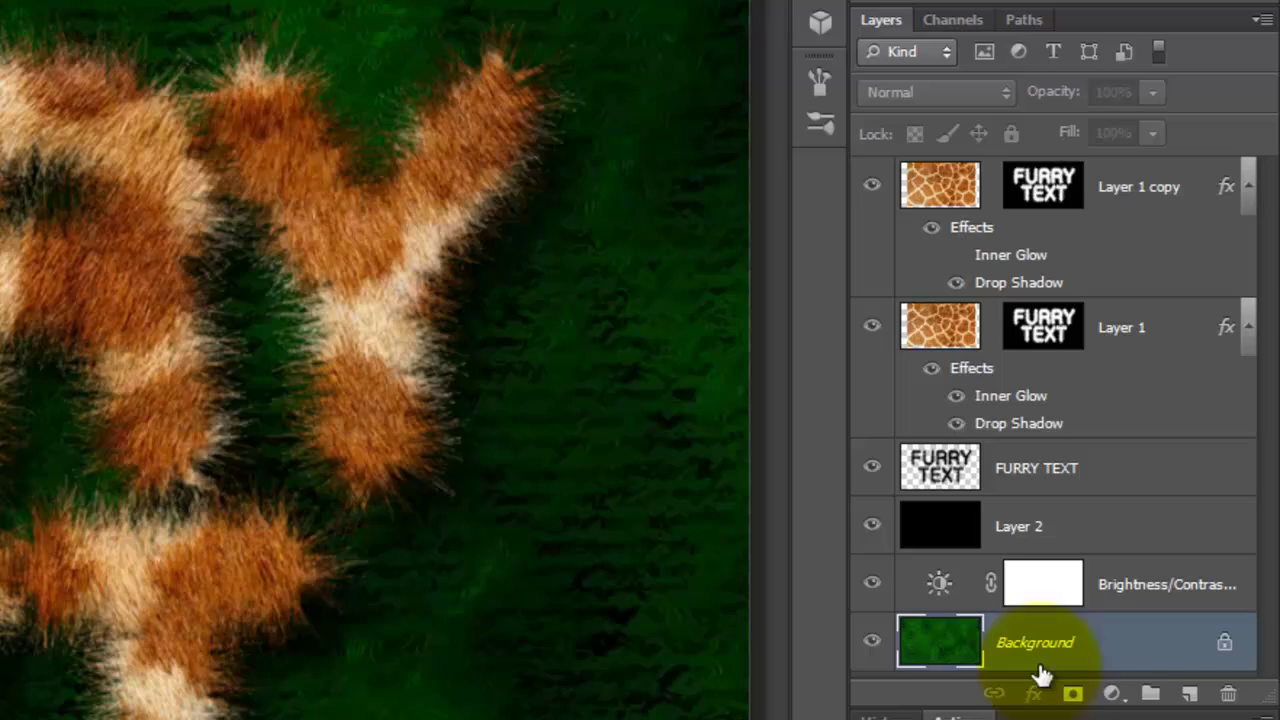
click(1112, 693)
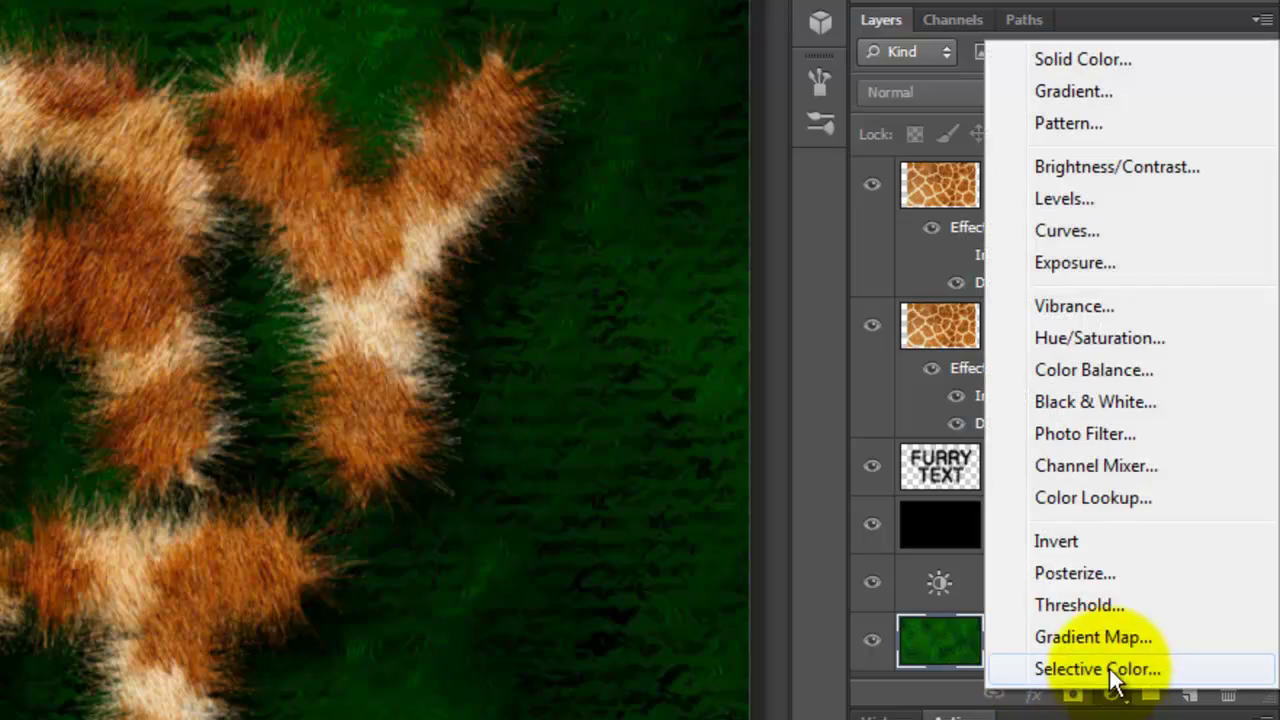
click(1082, 338)
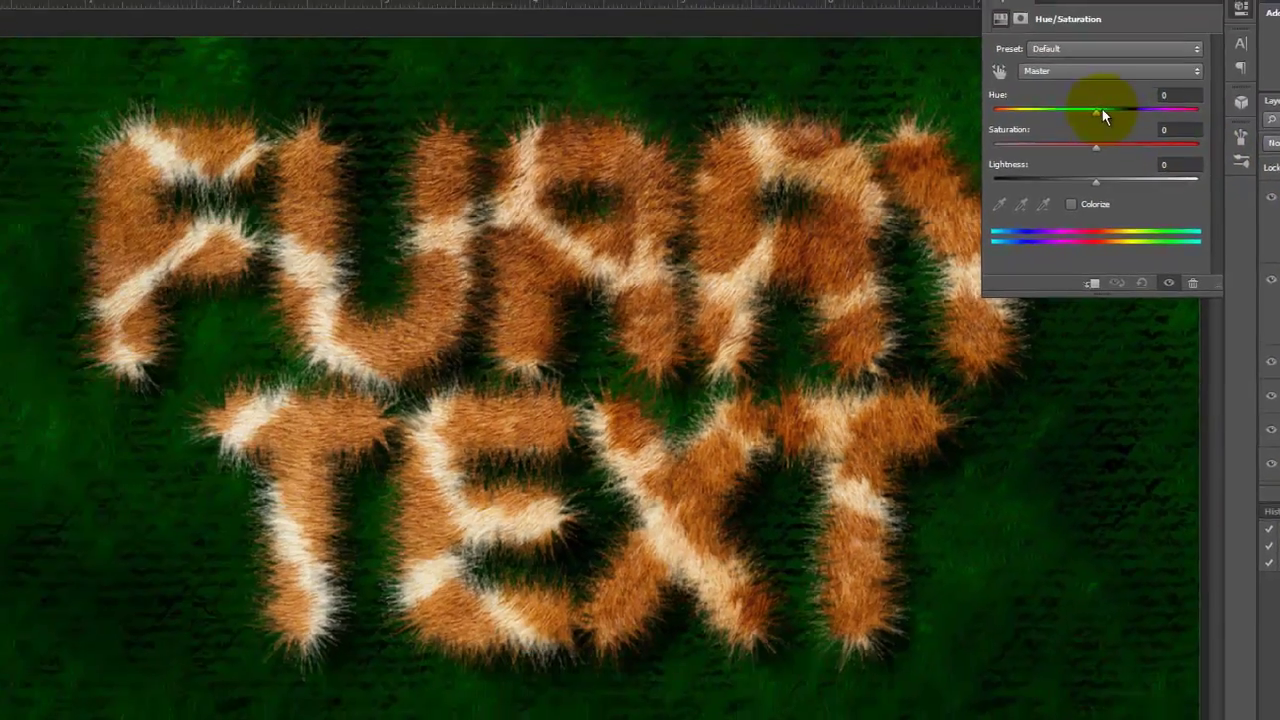
click(1125, 120)
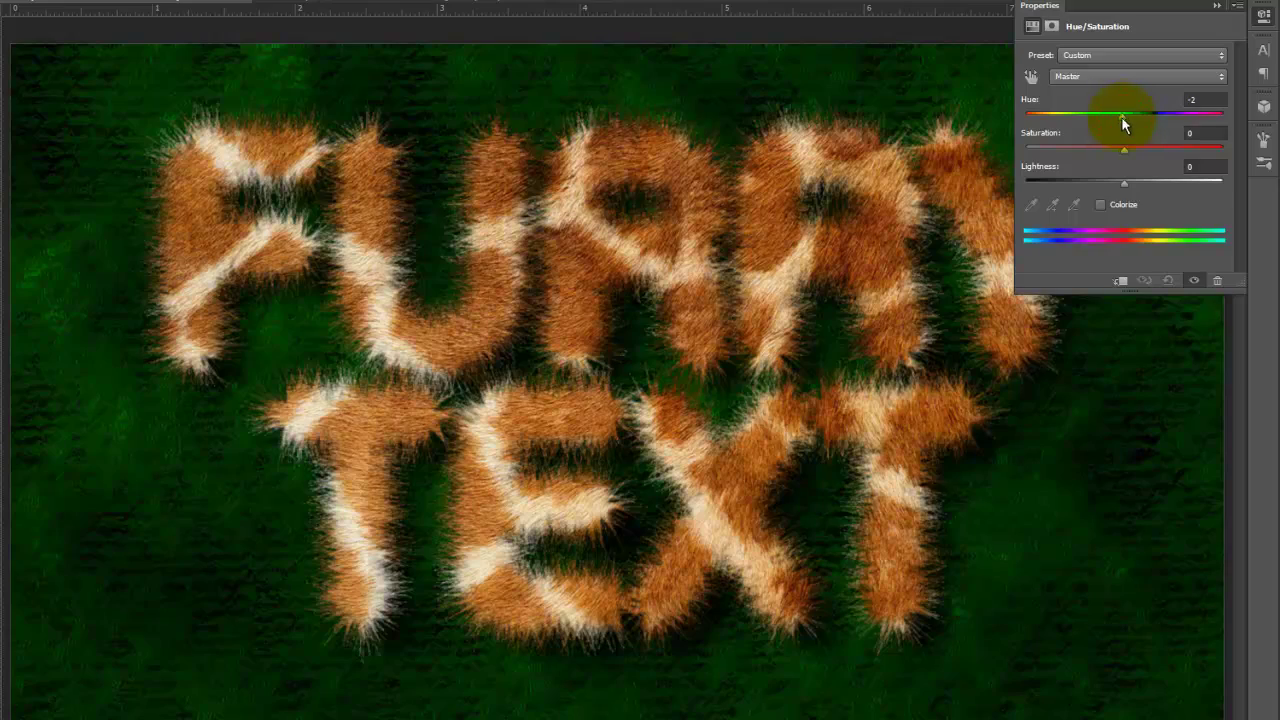